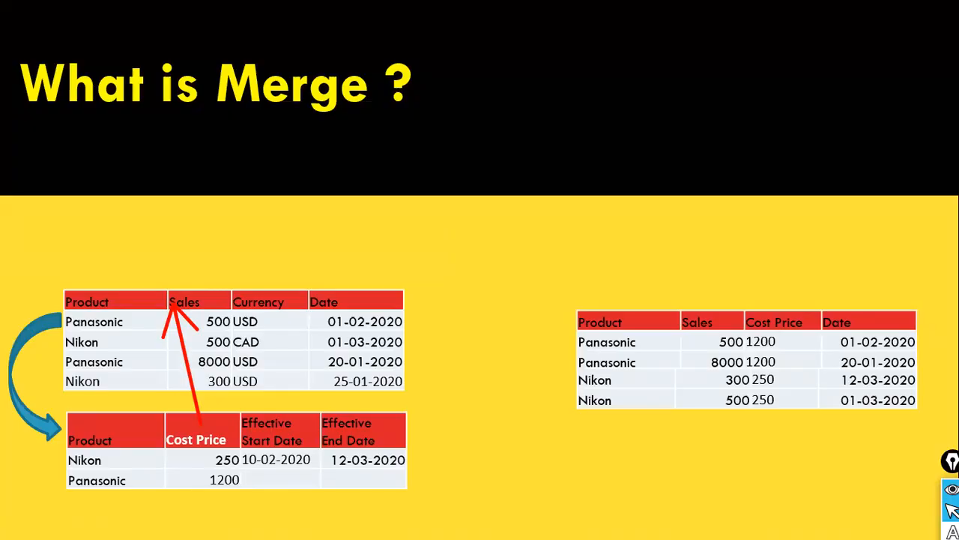
Switch to Power BI Desktop and cancel the pending Excel file selection.
key("alt+Tab")
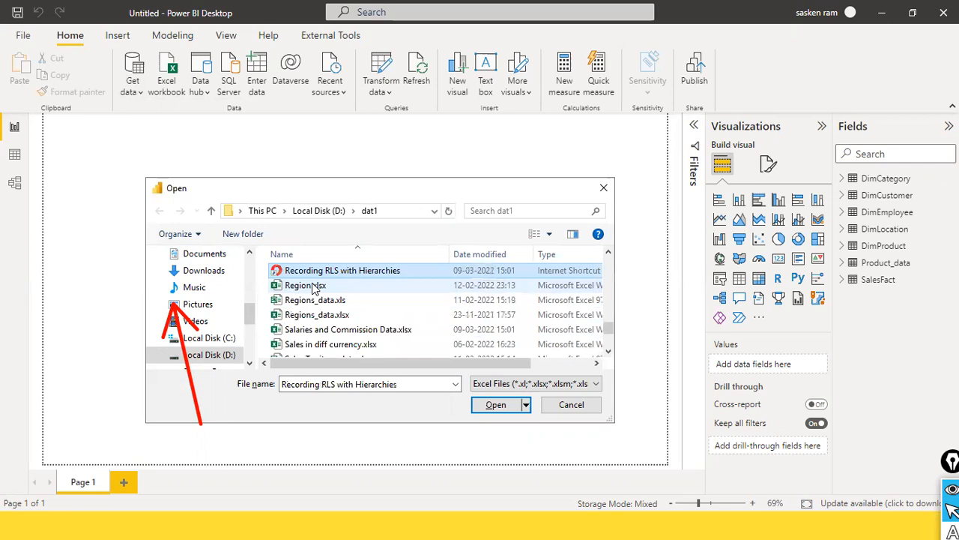
scroll(315, 290, "up", 4)
left_click(568, 405)
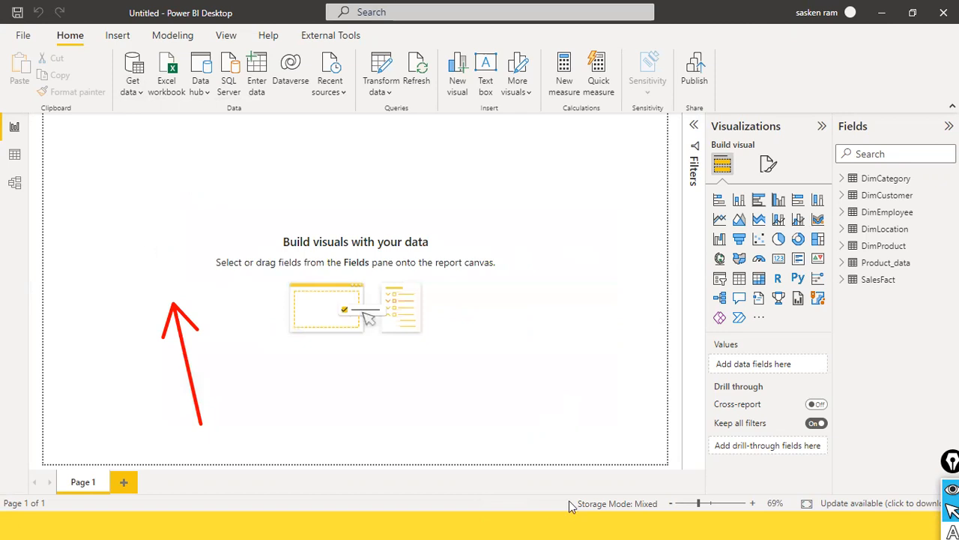
Switch to the dat1 folder in File Explorer and sort its files by date modified, newest first.
key("super")
mouse_move(496, 525)
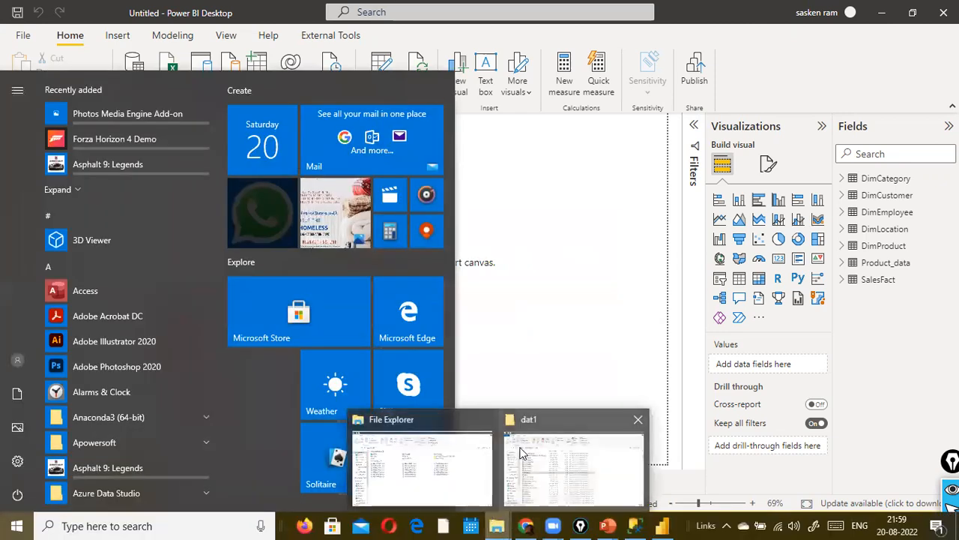
left_click(510, 471)
scroll(236, 290, "up", 8)
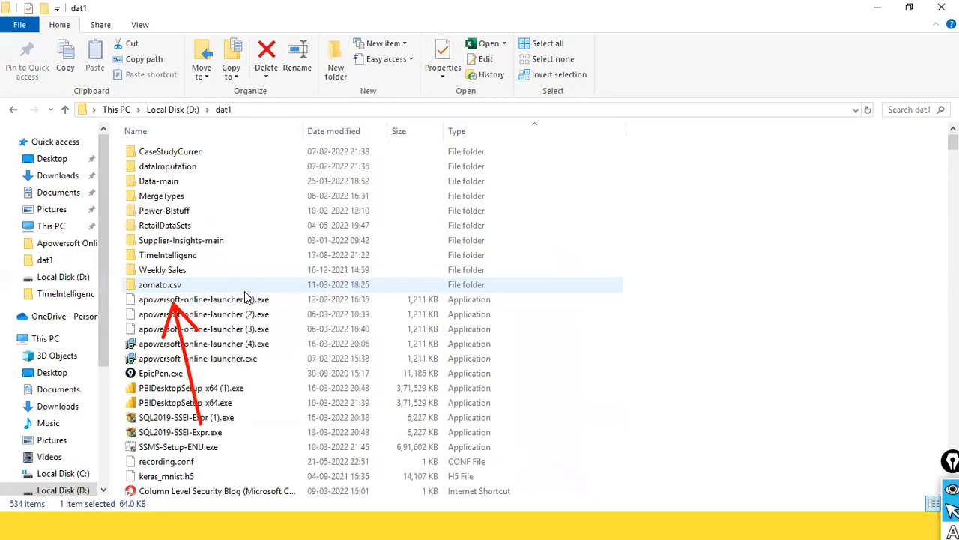
left_click(344, 133)
Look through the dat1 folder's files in date order for a workbook to use in the merge example.
scroll(352, 208, "up", 2)
scroll(353, 209, "up", 8)
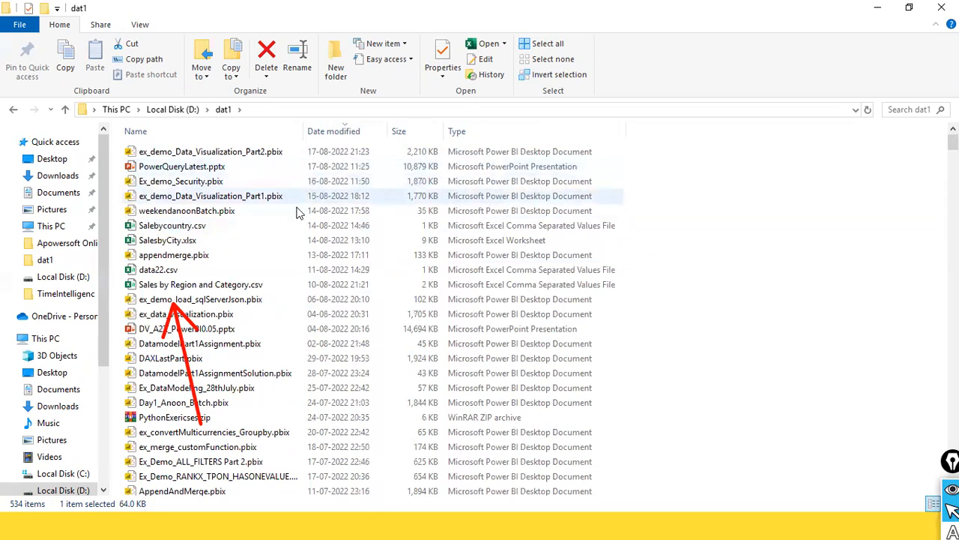
scroll(269, 238, "down", 4)
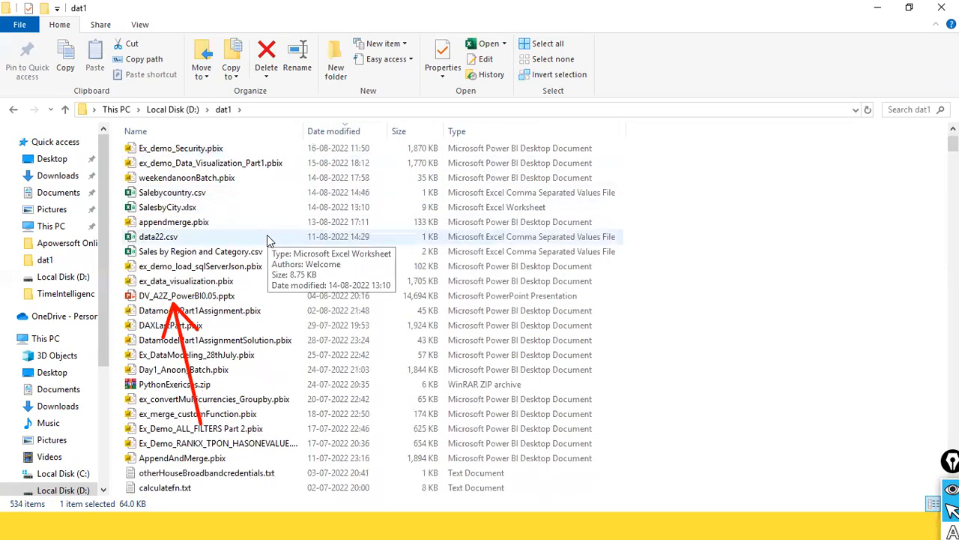
scroll(268, 240, "down", 2)
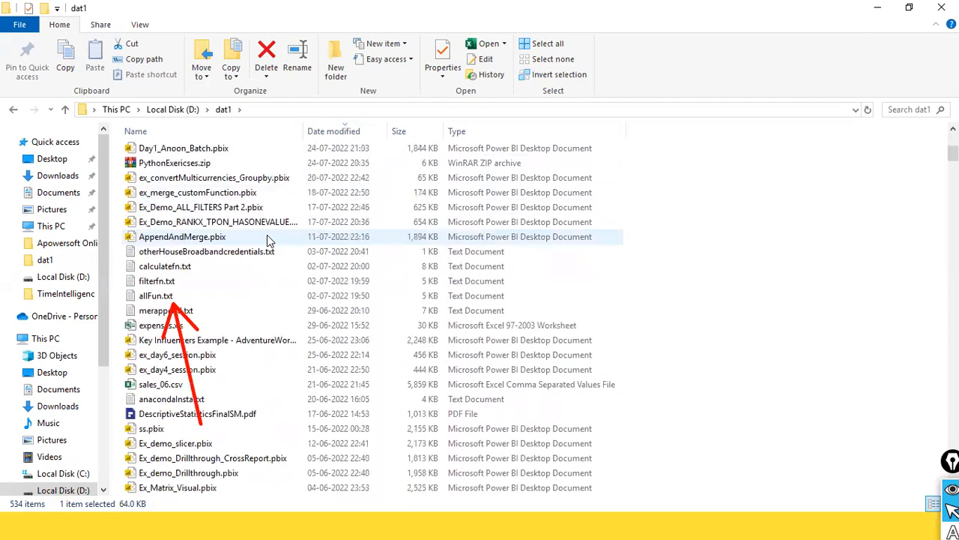
scroll(268, 240, "down", 5)
scroll(269, 240, "down", 4)
scroll(268, 240, "up", 15)
key("super")
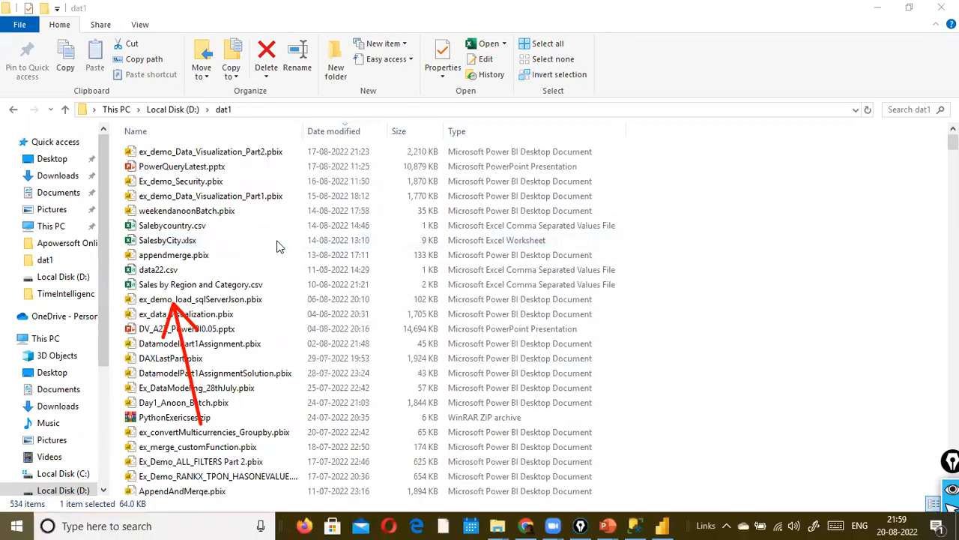
key("super")
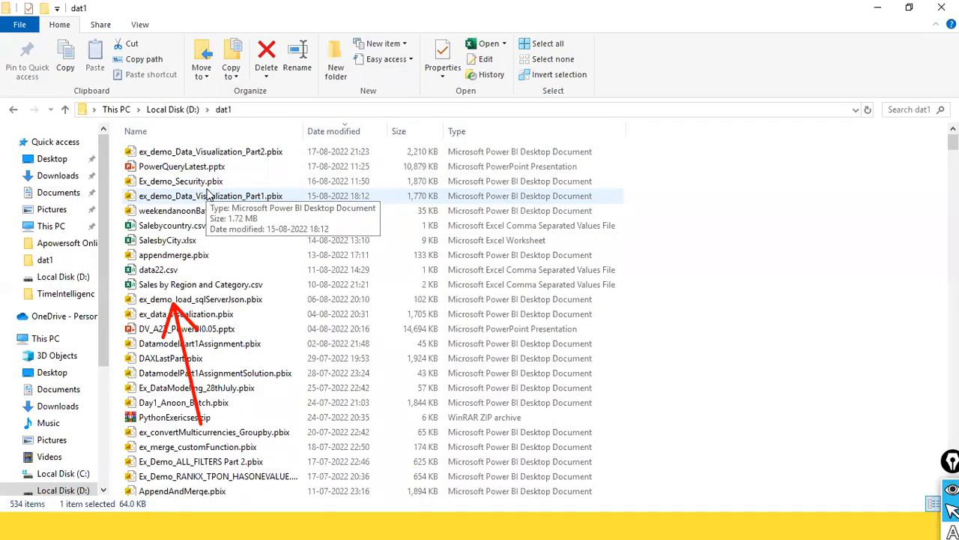
scroll(265, 229, "down", 2)
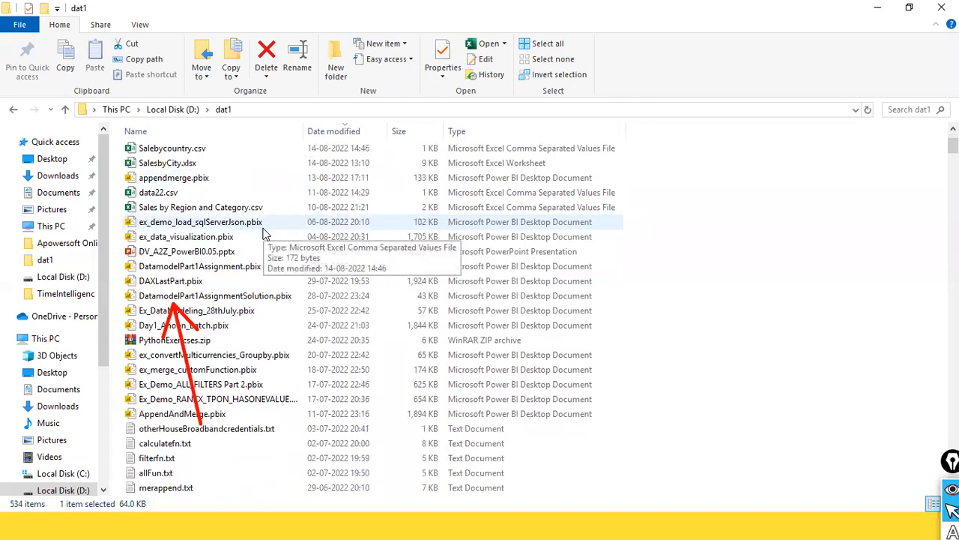
scroll(264, 234, "up", 1)
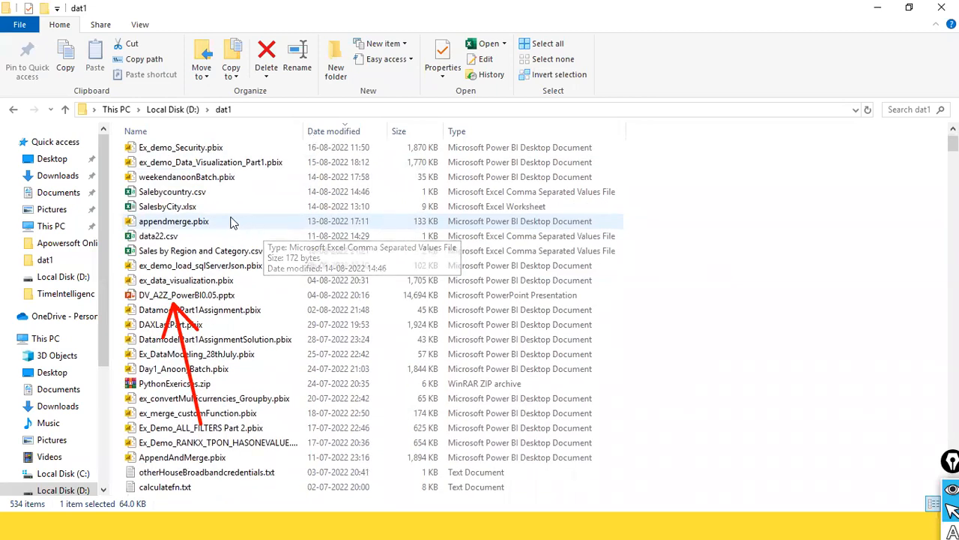
scroll(217, 225, "down", 1)
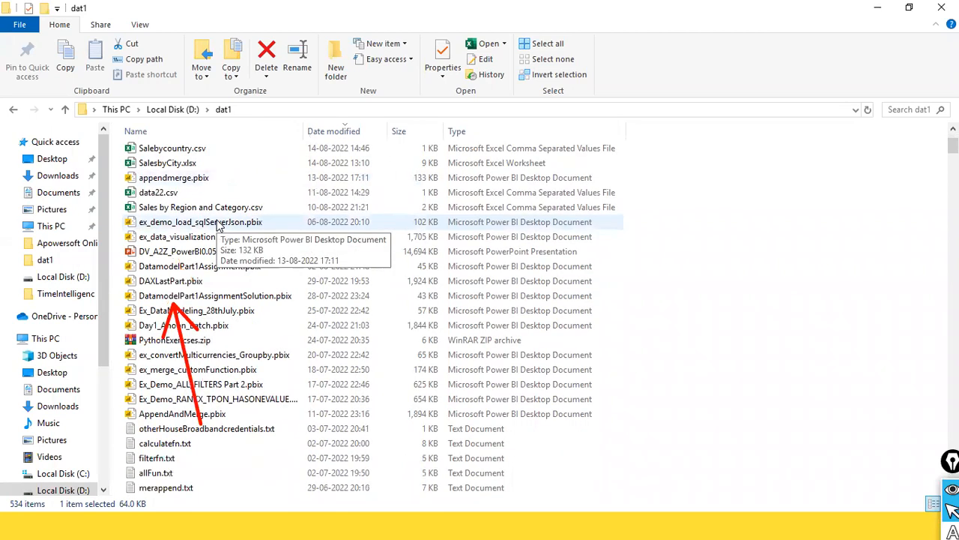
scroll(225, 232, "down", 5)
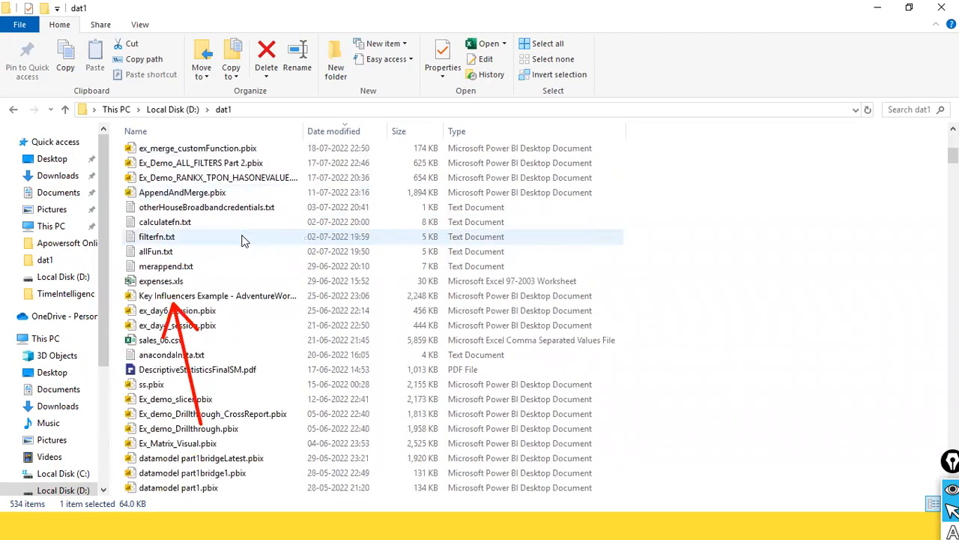
scroll(241, 240, "down", 2)
scroll(241, 240, "down", 2)
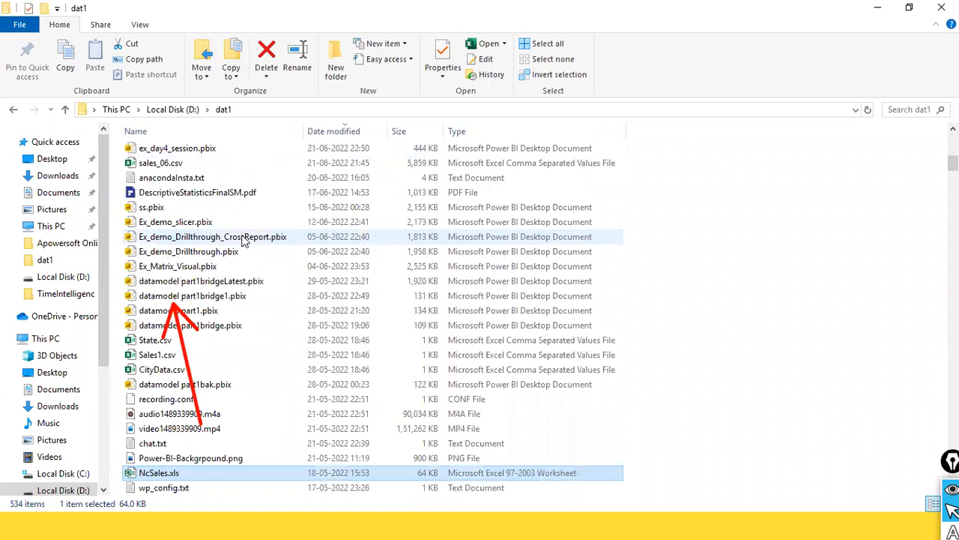
scroll(242, 240, "down", 4)
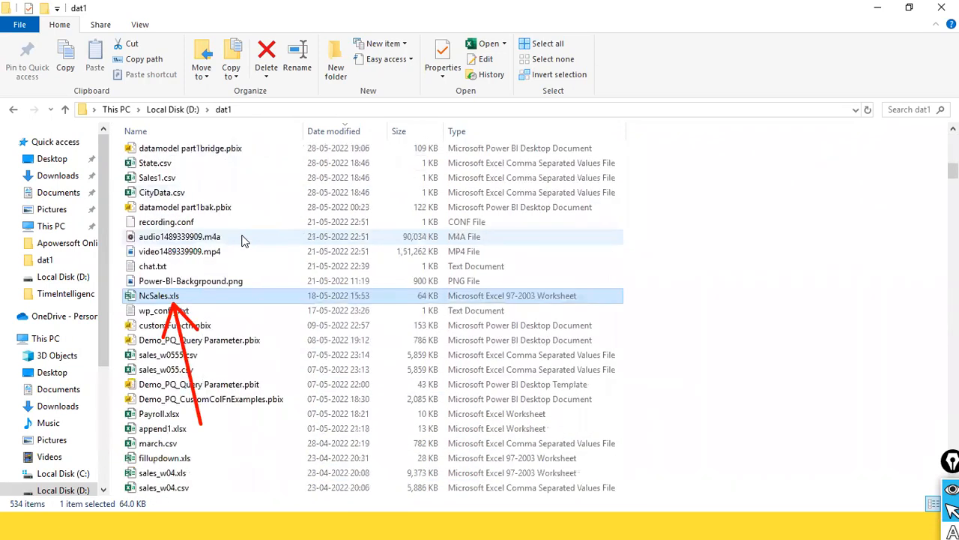
scroll(241, 240, "down", 2)
scroll(242, 240, "down", 1)
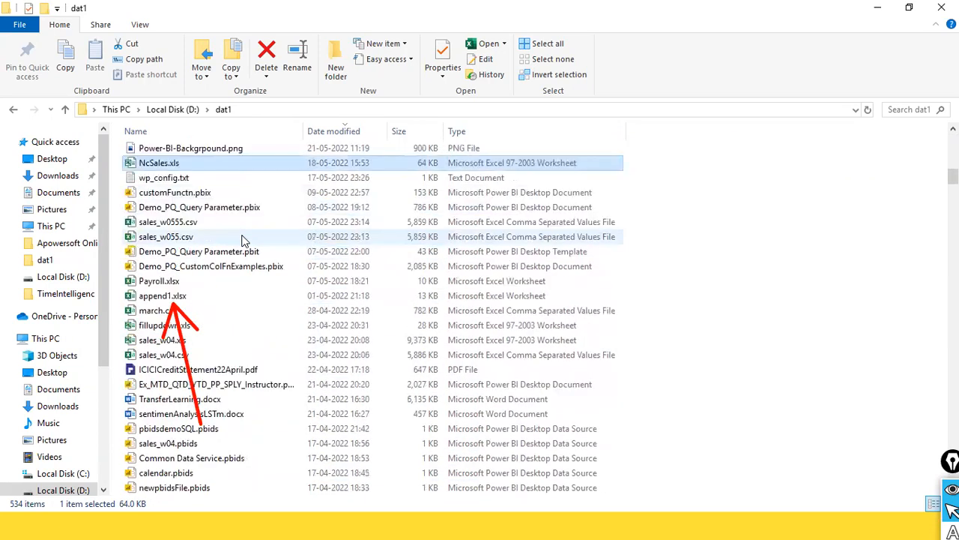
scroll(242, 240, "down", 3)
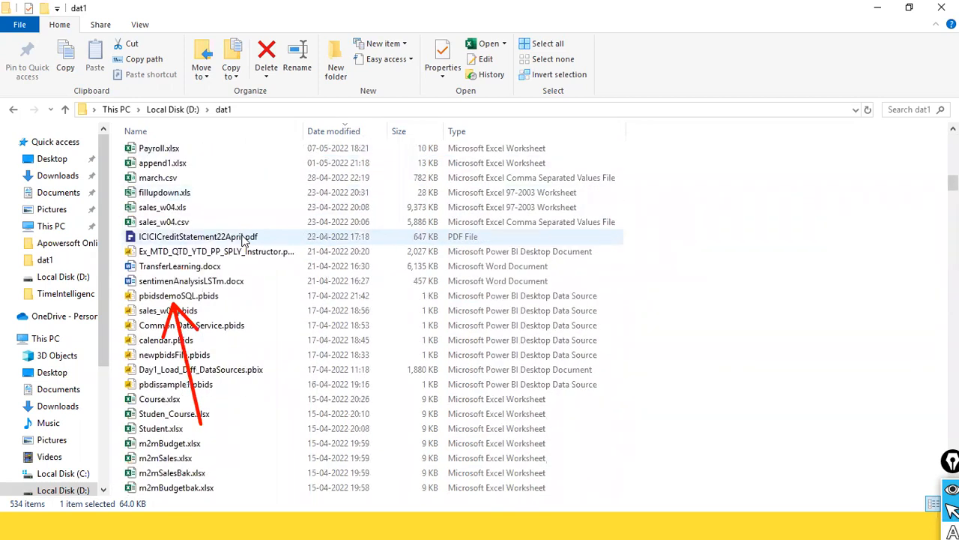
scroll(242, 240, "down", 9)
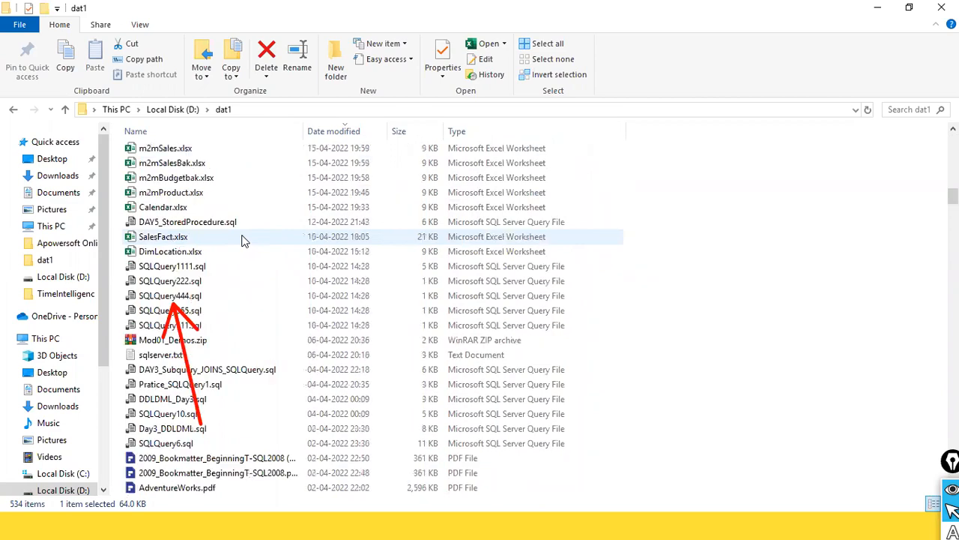
scroll(242, 240, "down", 7)
scroll(242, 240, "down", 10)
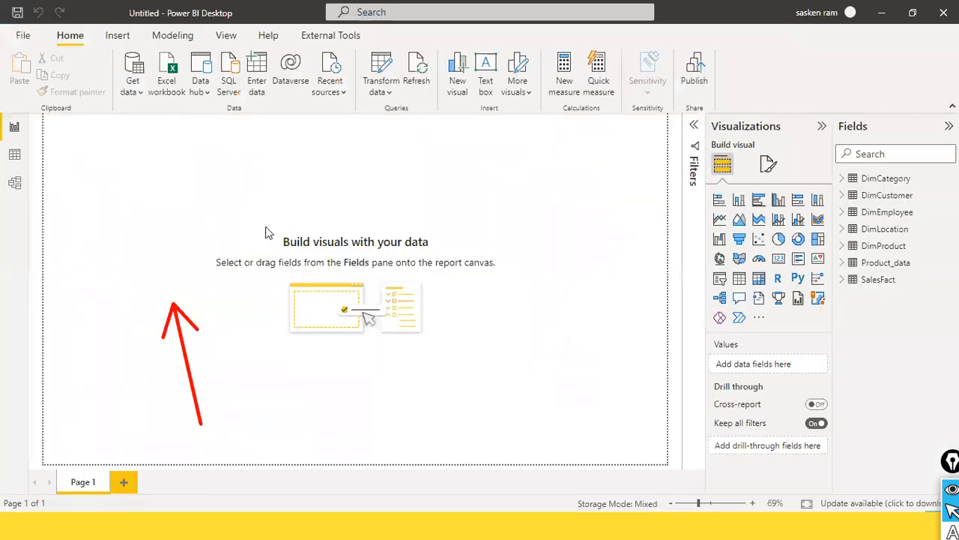
In Power BI Desktop, connect to the Excel workbook append1.xlsx in the dat1 folder.
left_click(133, 88)
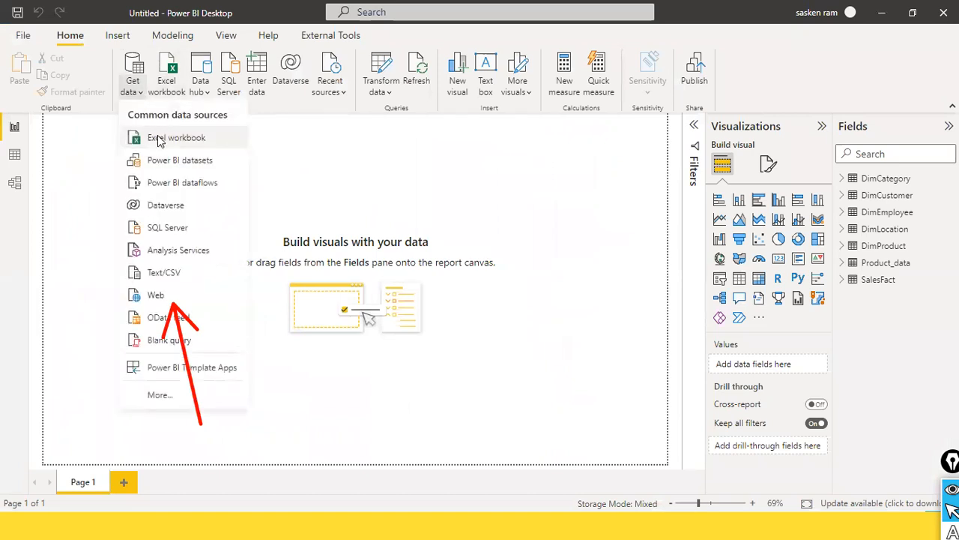
left_click(155, 138)
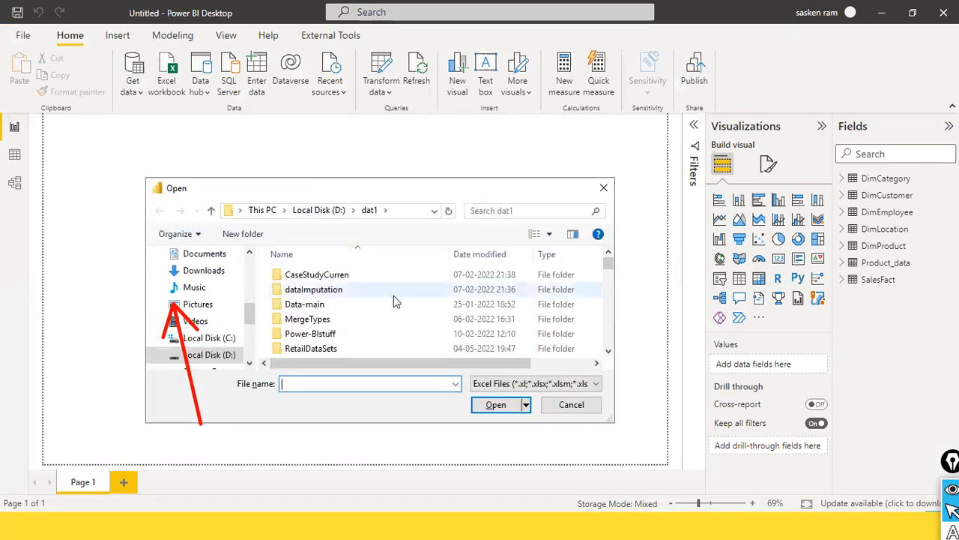
key("alt+Tab")
key("Tab")
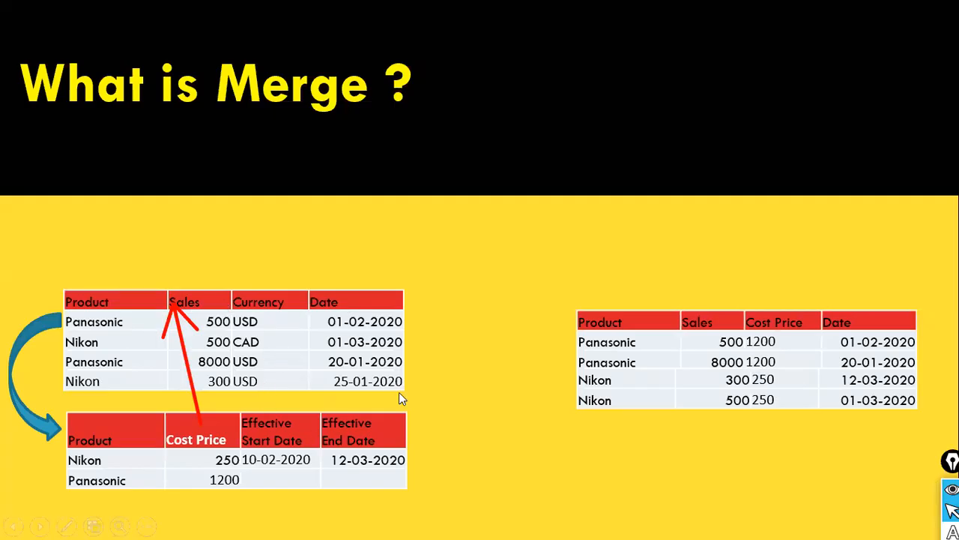
key("alt+Tab")
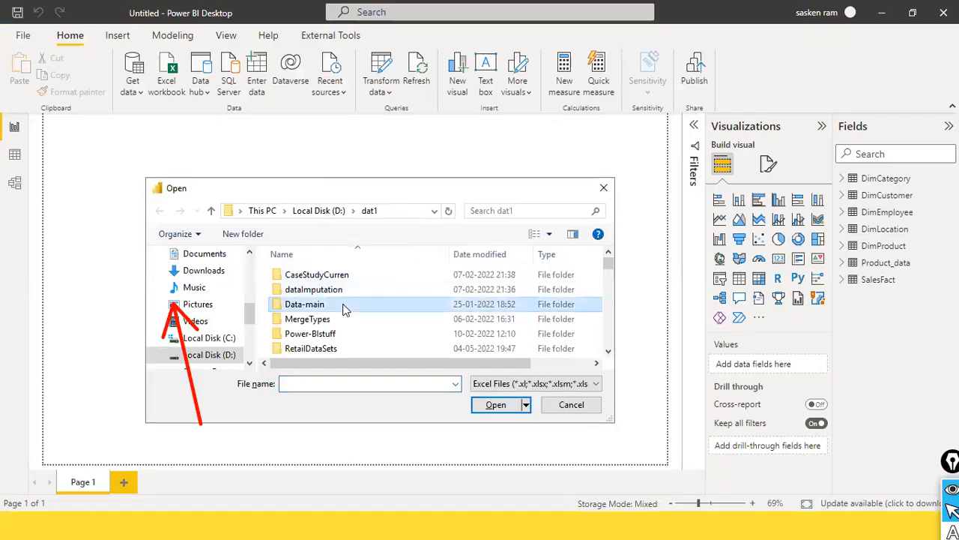
type("append1.xlsx")
key("Return")
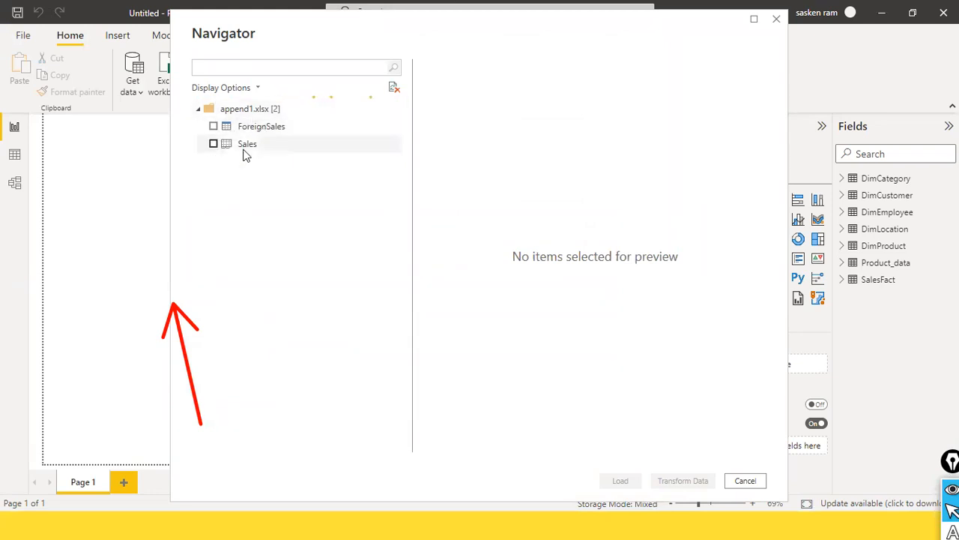
Load the ForeignSales table from append1.xlsx into the report.
left_click(213, 126)
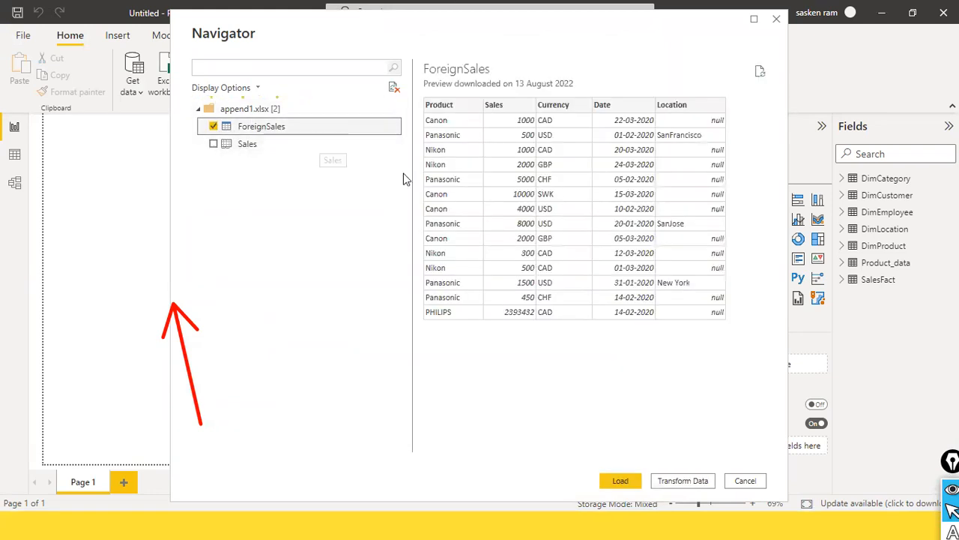
left_click(620, 480)
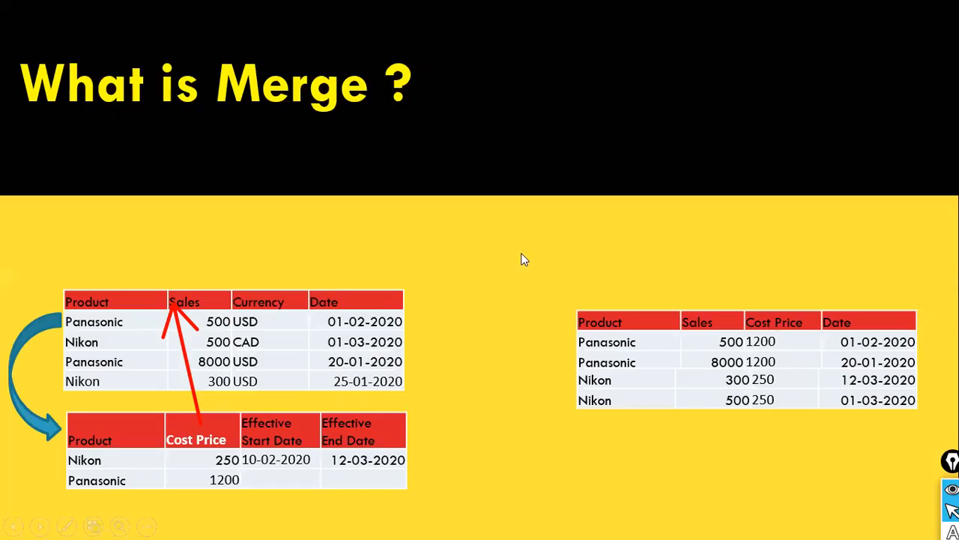
key("alt+Tab")
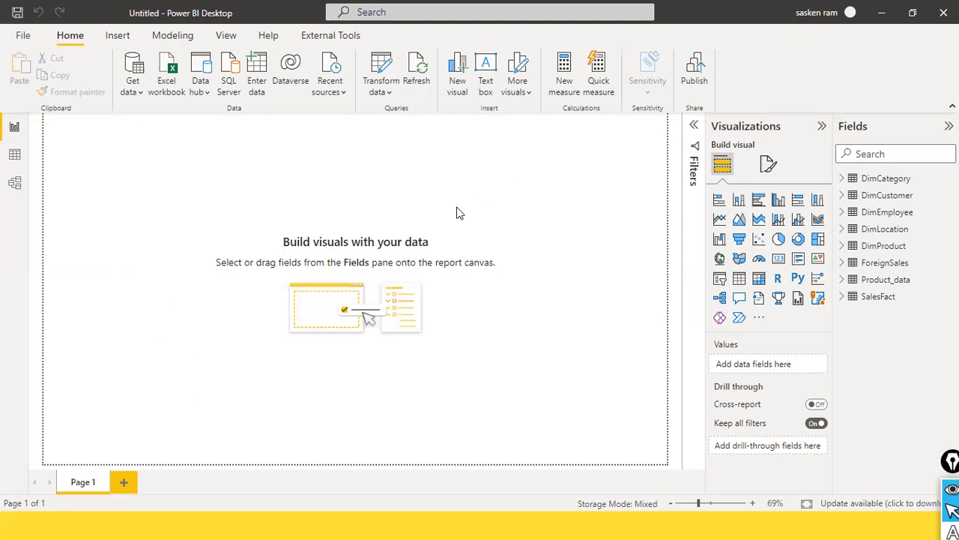
Rename the ForeignSales table as Append1.
left_click(21, 158)
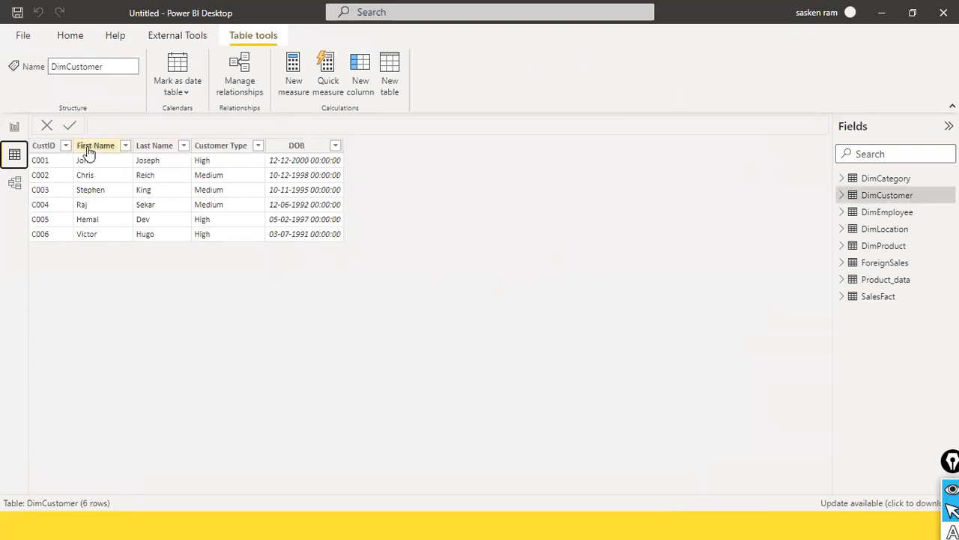
left_click(14, 127)
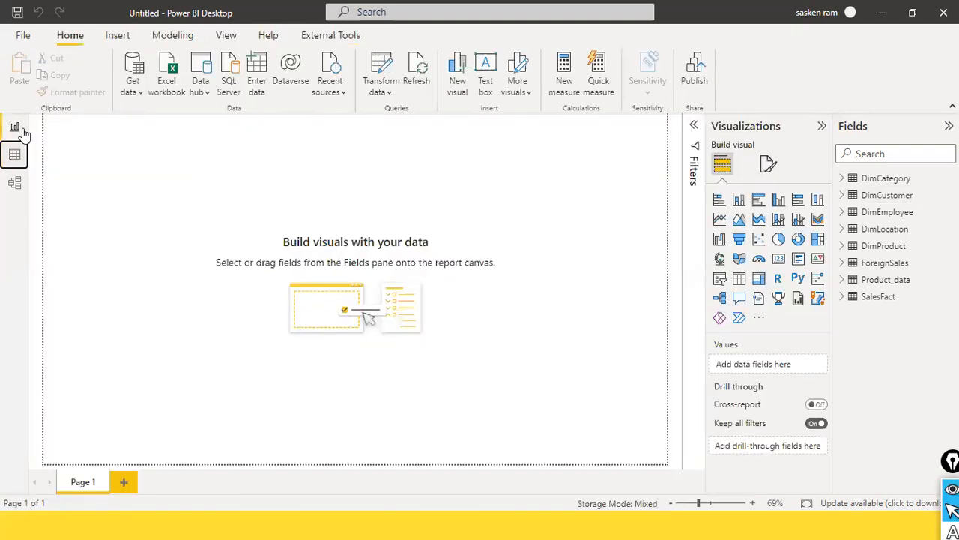
left_click(890, 278)
left_click(892, 268)
double_click(891, 267)
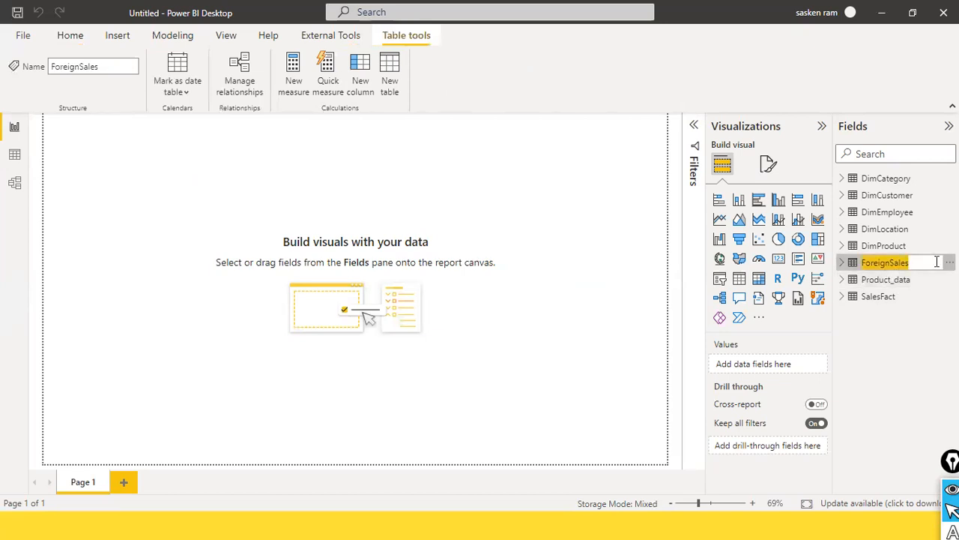
type("Append1")
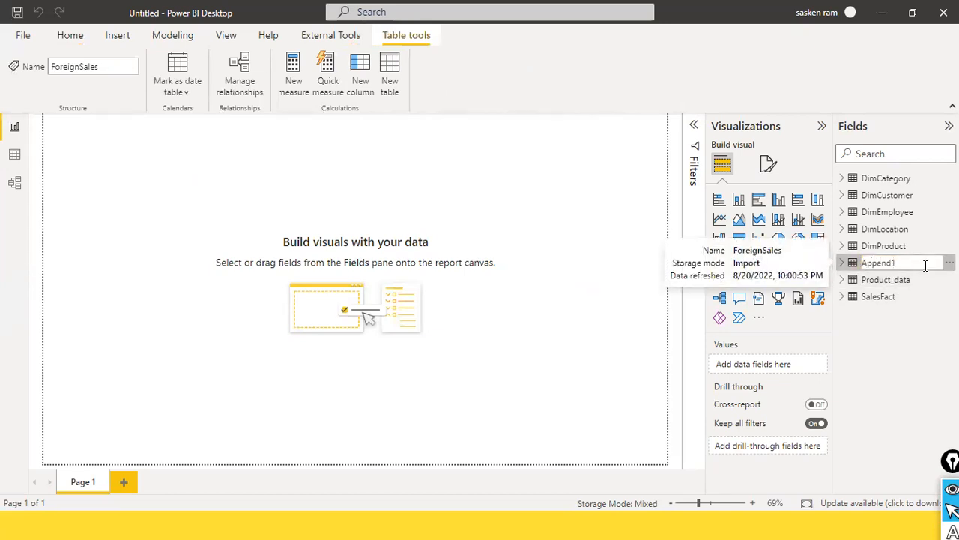
key("Return")
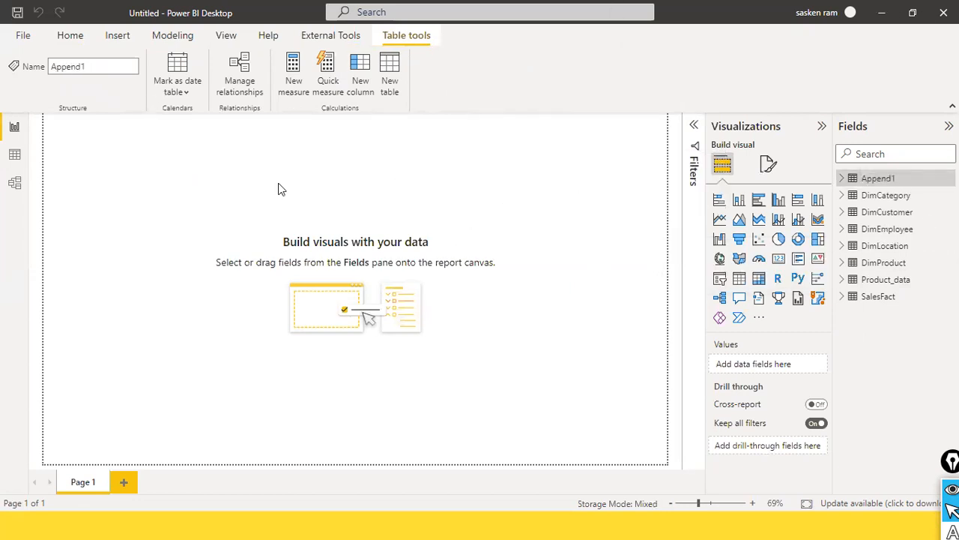
Import the ForeignSales table from the Excel workbook append2.xlsx in the dat1 folder into the report.
left_click(70, 39)
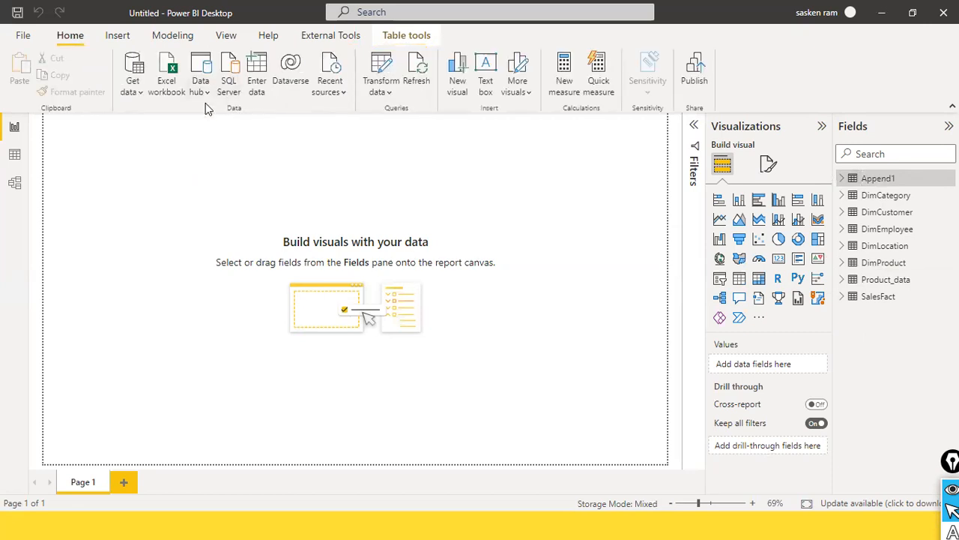
left_click(133, 90)
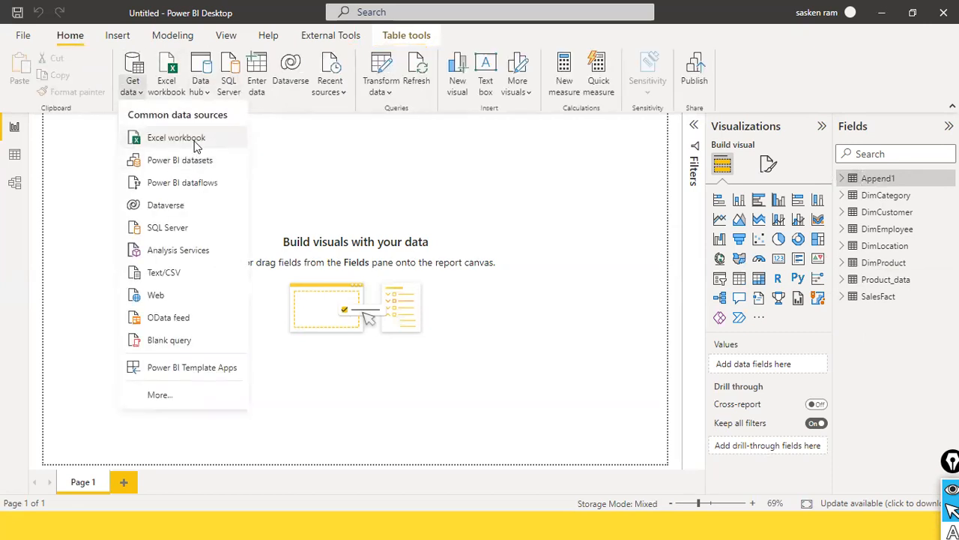
left_click(176, 138)
scroll(367, 330, "down", 5)
left_click(367, 323)
scroll(367, 323, "down", 1)
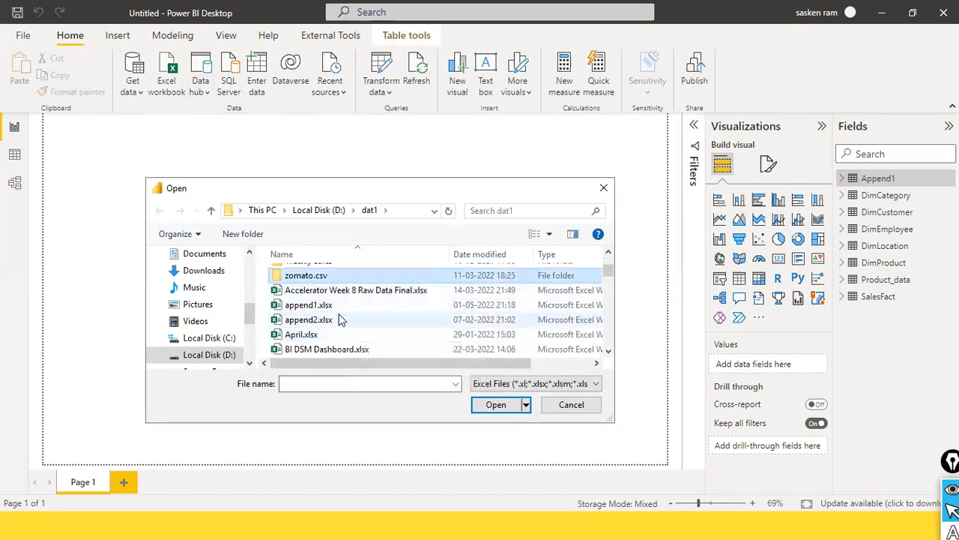
left_click(341, 320)
left_click(494, 405)
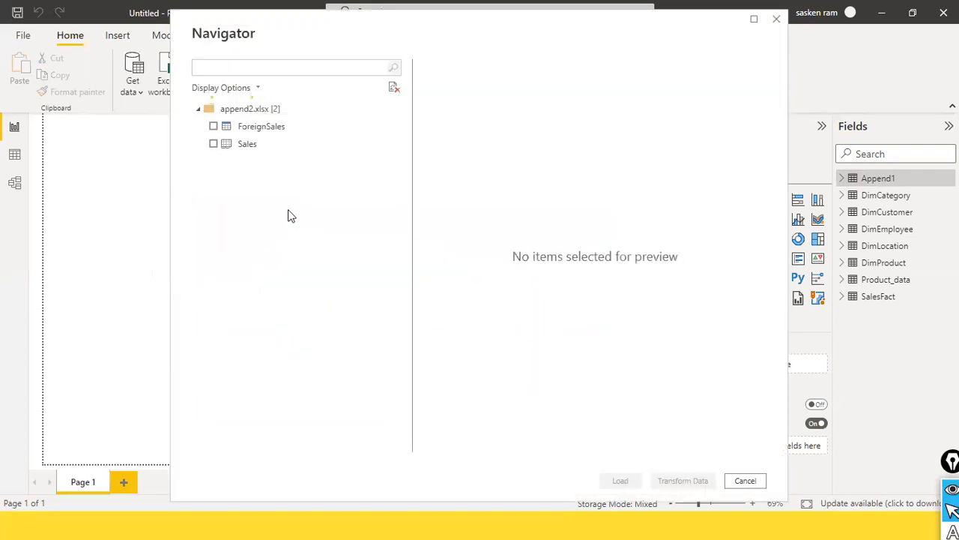
left_click(214, 127)
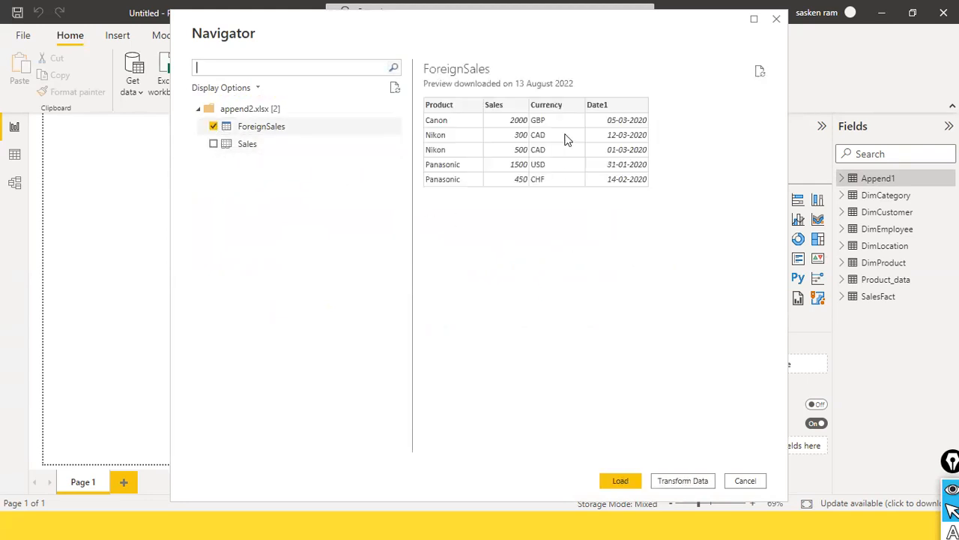
left_click(620, 481)
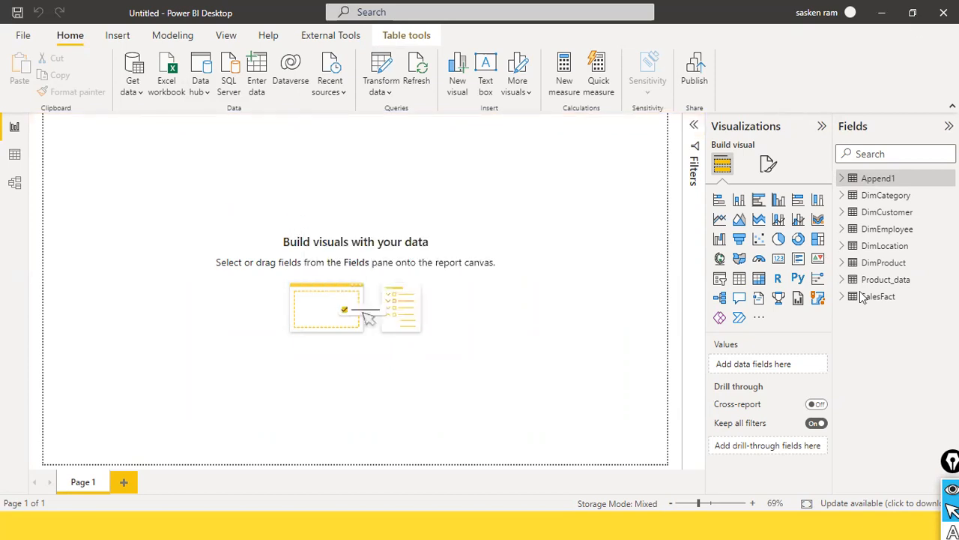
Rename the newly loaded ForeignSales table as Append2.
left_click(892, 280)
left_click(892, 279)
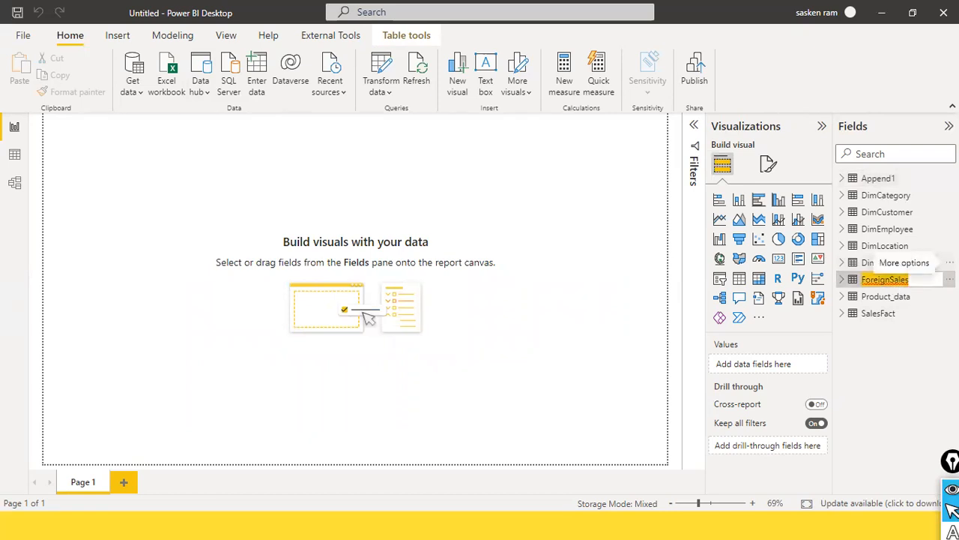
type("Append2")
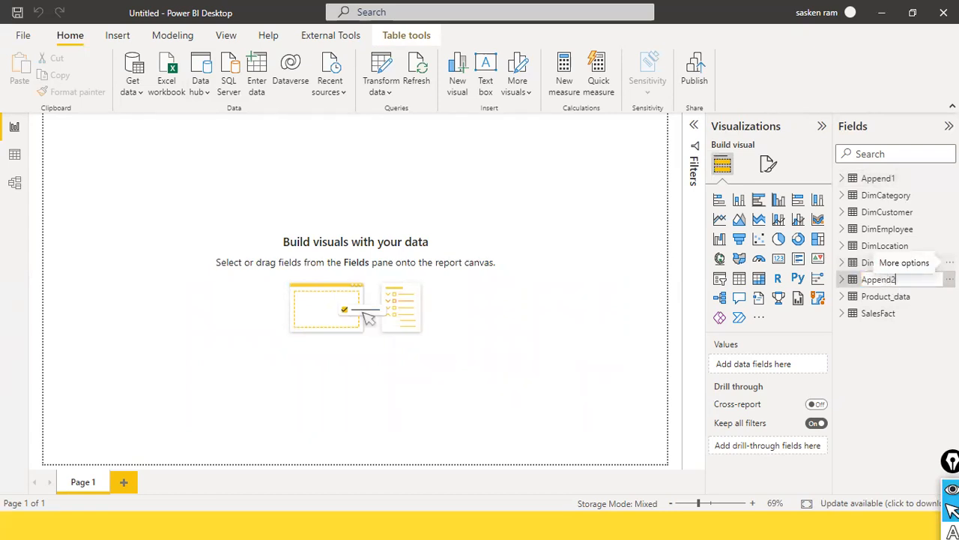
key("Return")
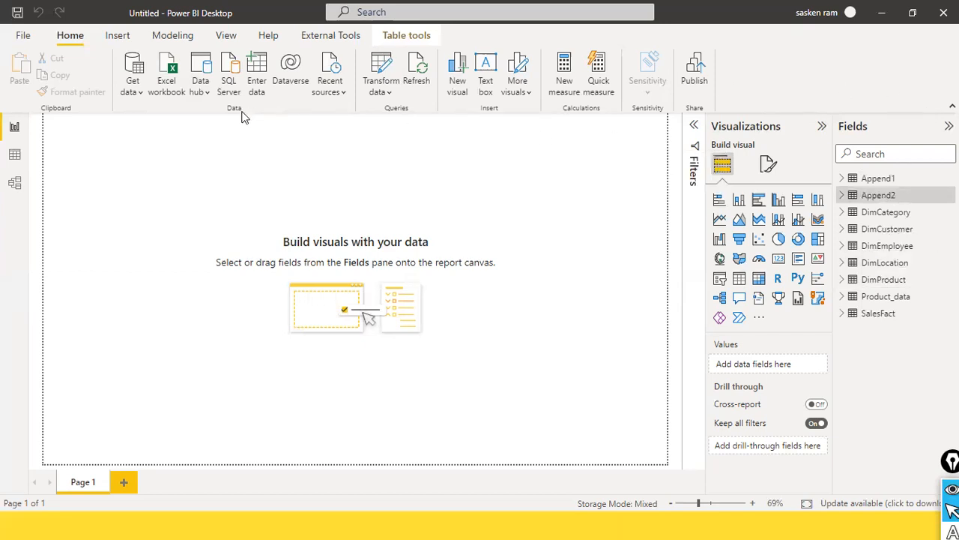
Compare the columns of the Append1 and Append2 tables in the data view, checking the date and location columns.
left_click(15, 154)
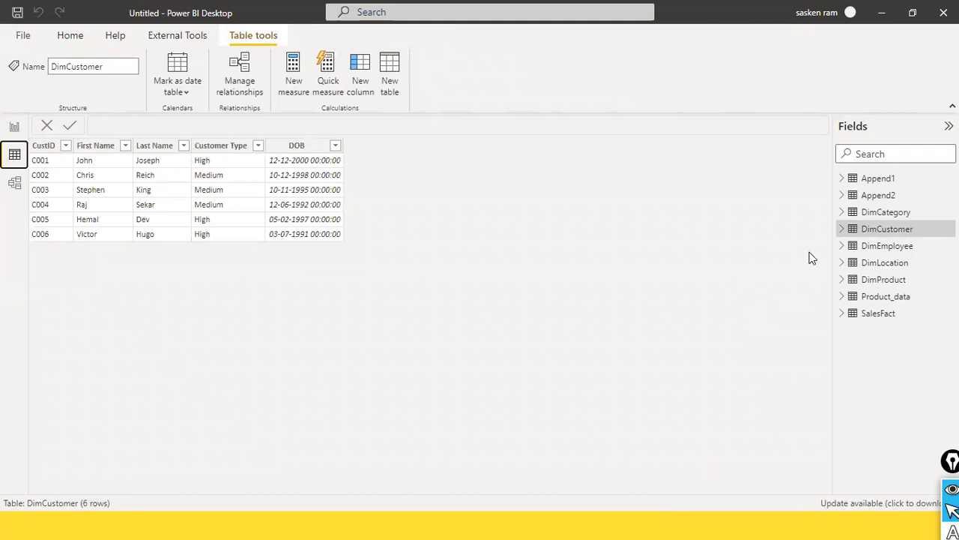
left_click(869, 178)
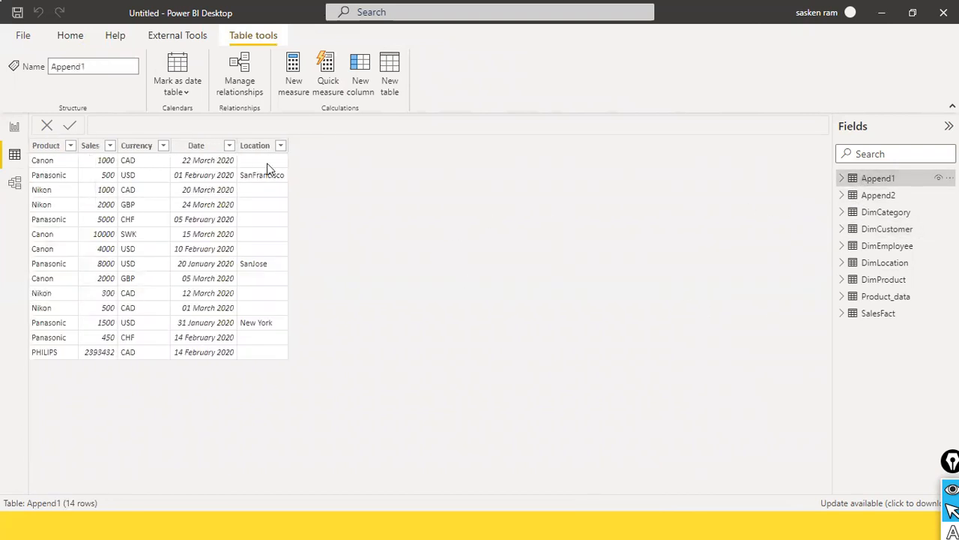
left_click(873, 194)
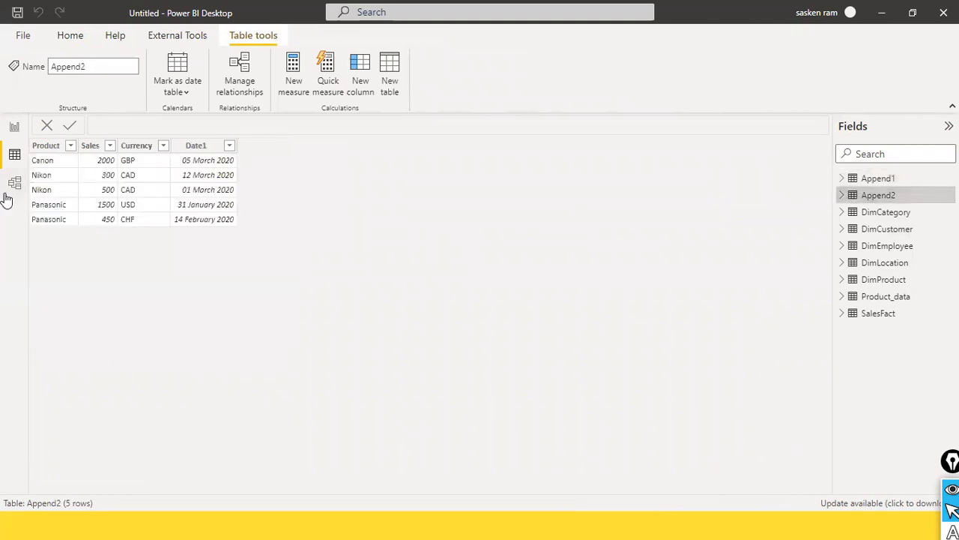
left_click(871, 179)
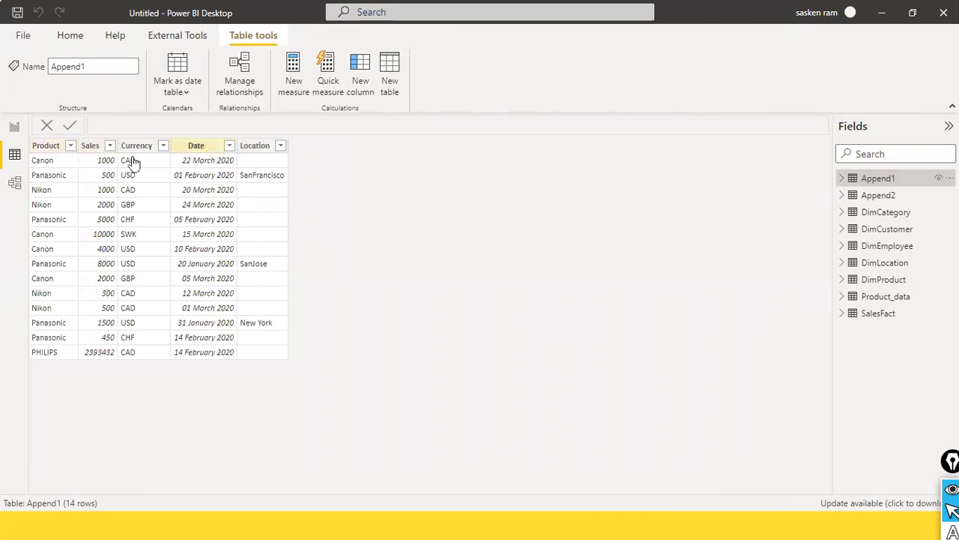
left_click(874, 195)
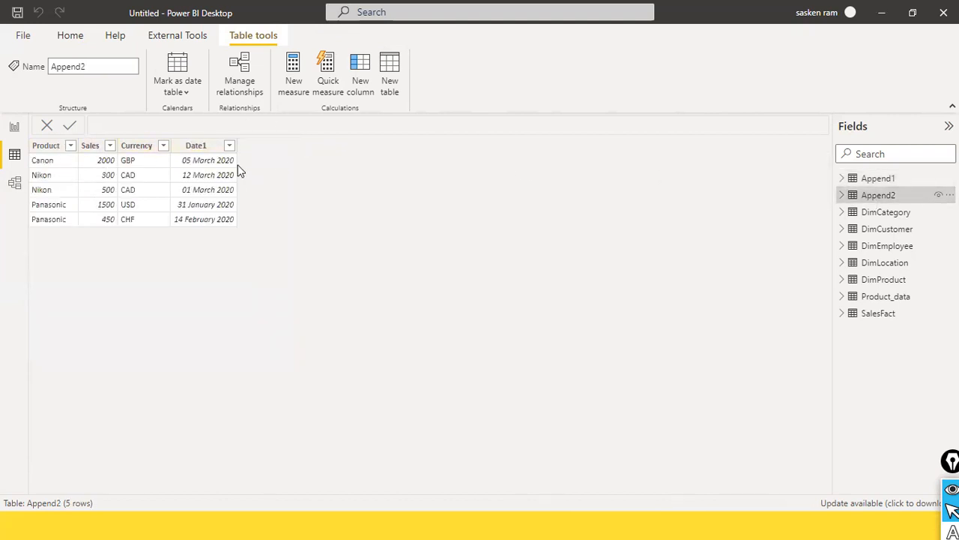
left_click(196, 147)
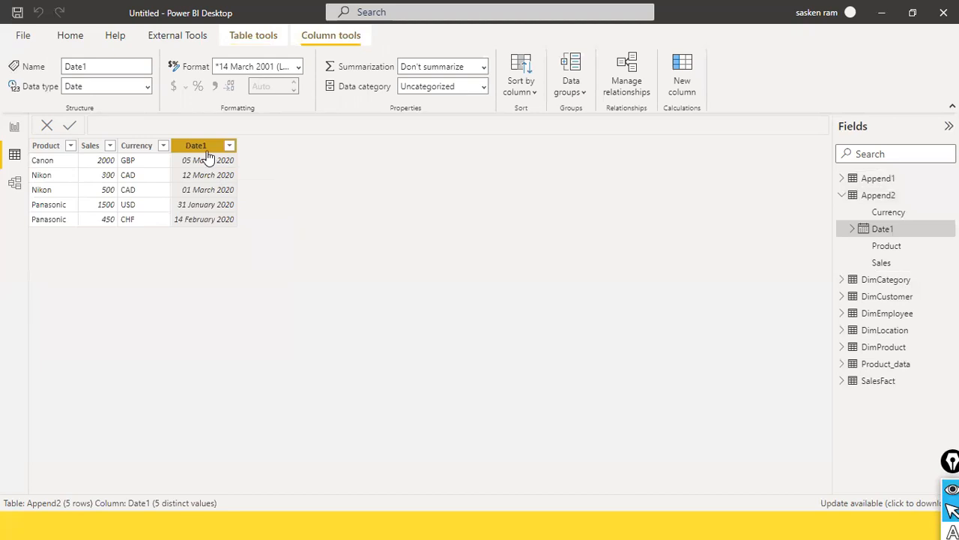
left_click(878, 181)
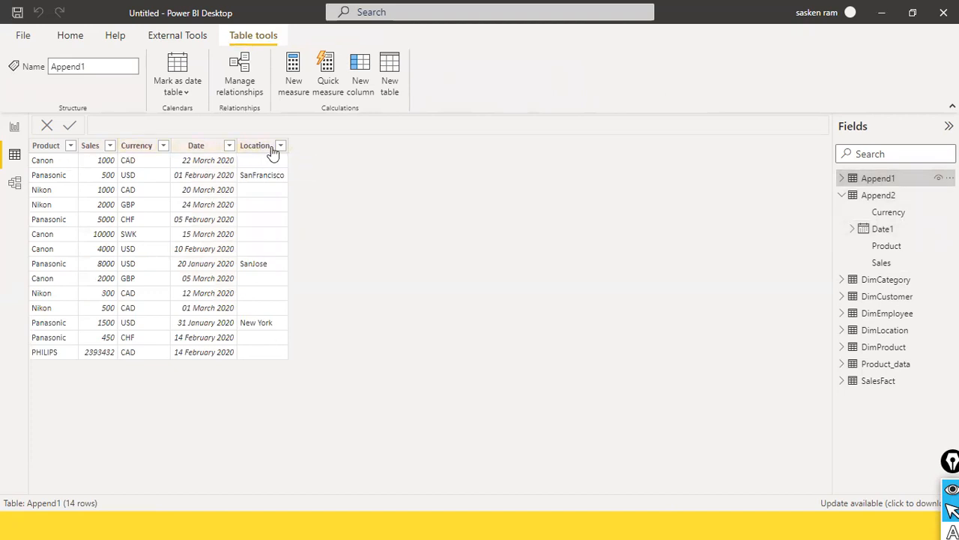
left_click(907, 198)
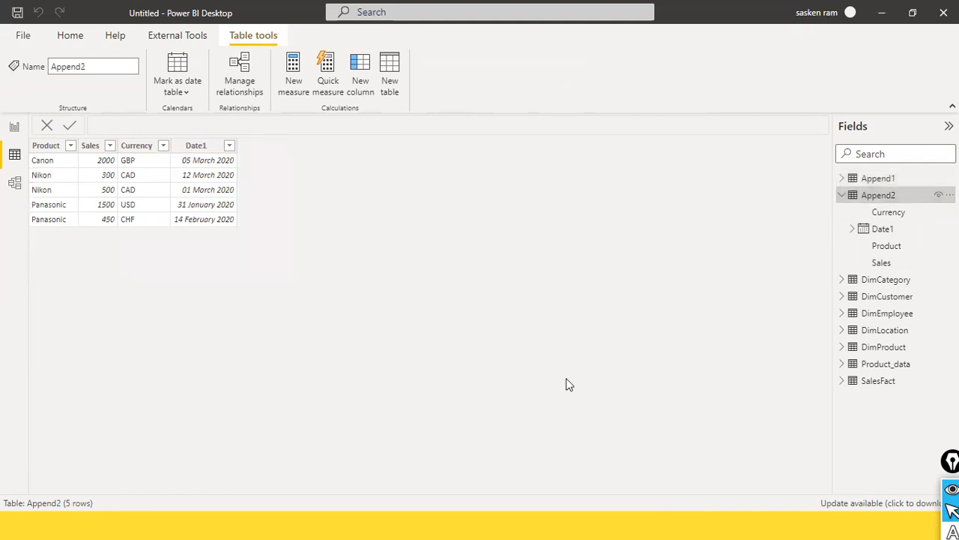
Delete the Location column of the Append1 table from the model.
left_click(885, 180)
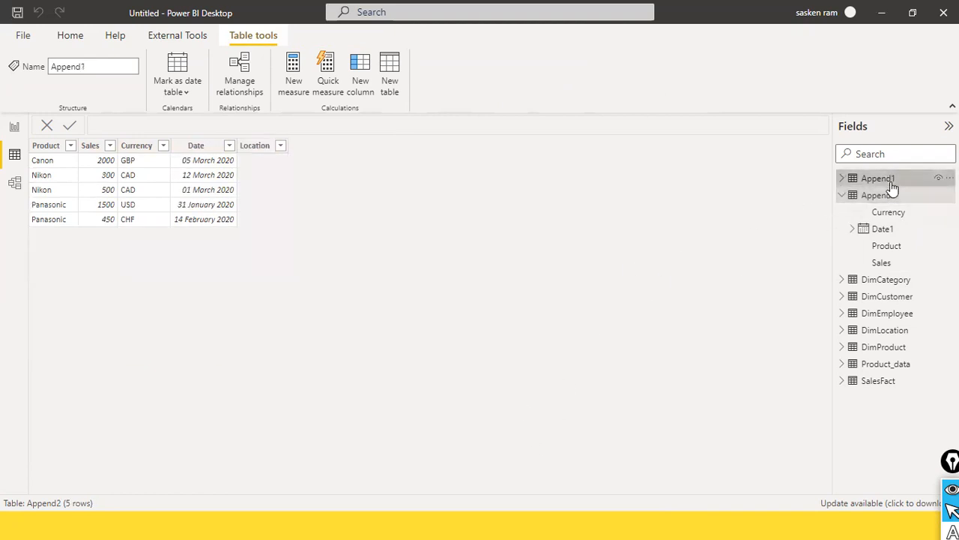
right_click(259, 150)
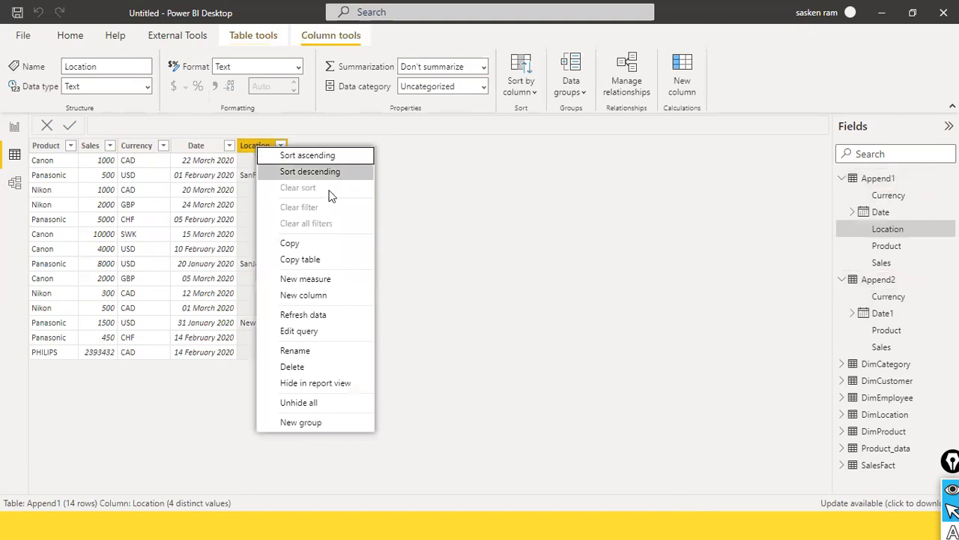
left_click(422, 212)
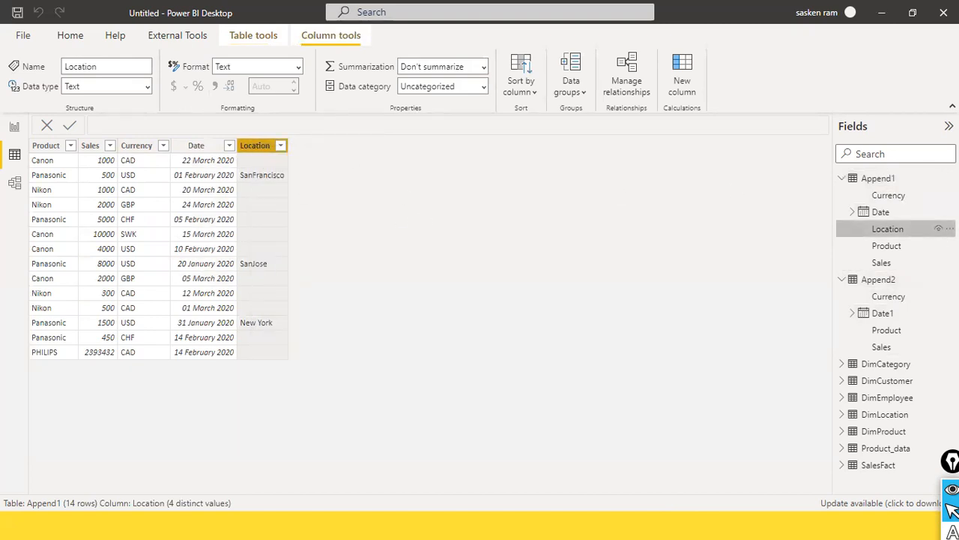
left_click(948, 229)
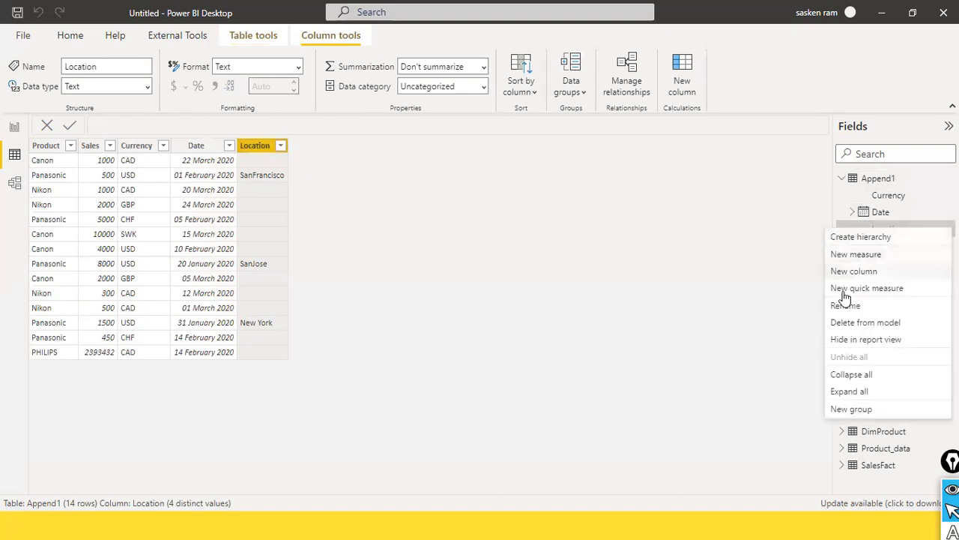
left_click(760, 303)
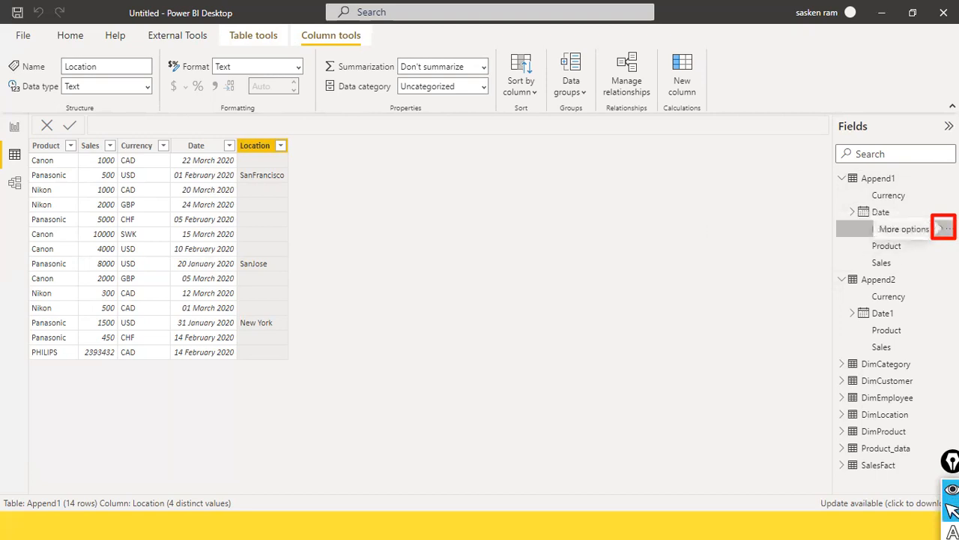
left_click(943, 226)
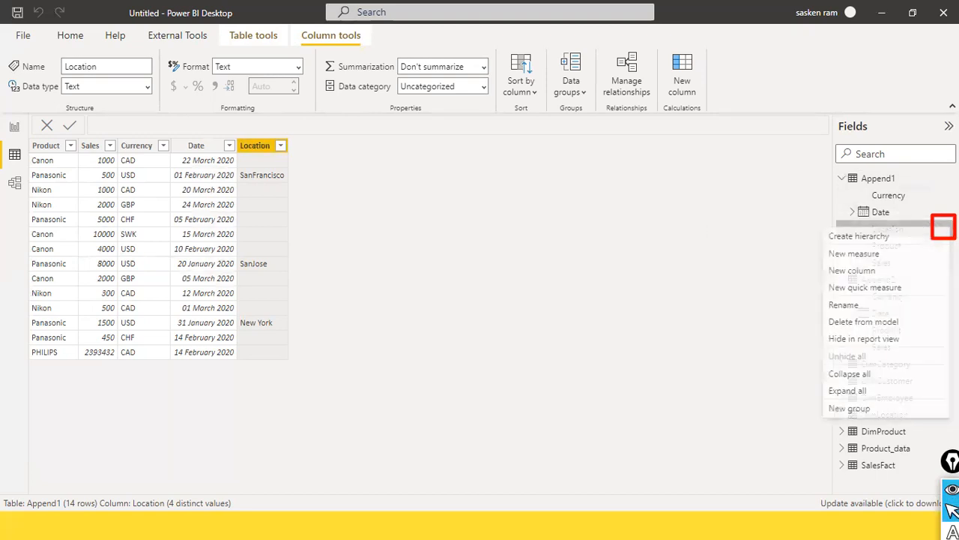
left_click(868, 322)
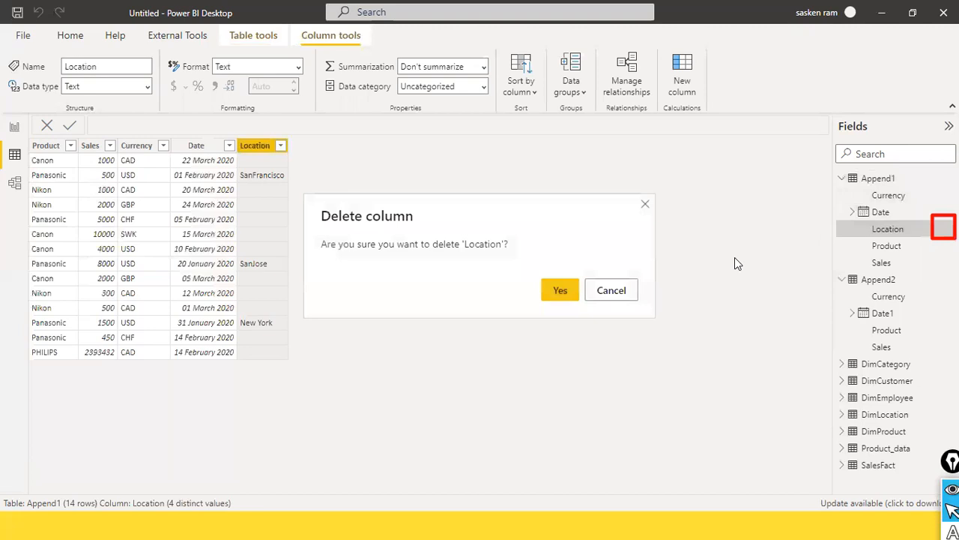
left_click(560, 294)
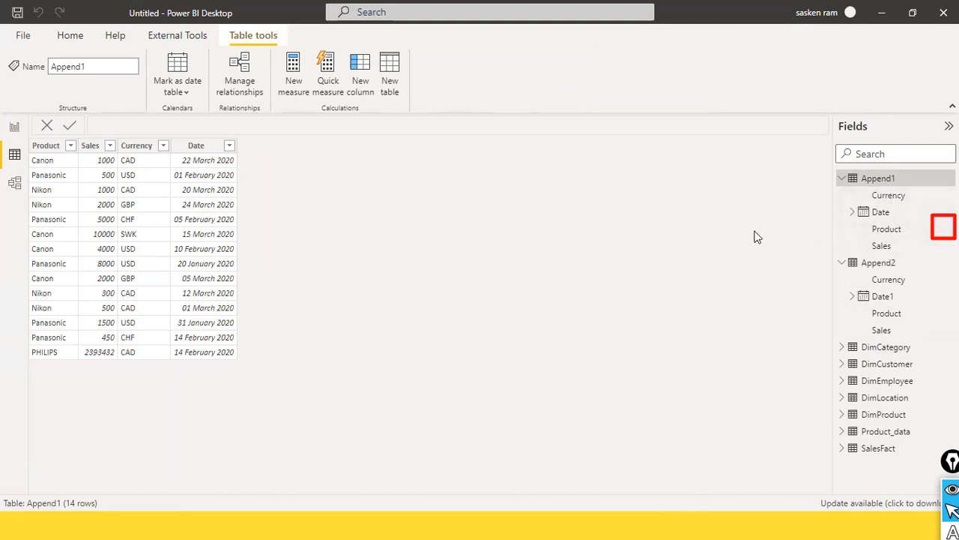
mouse_move(831, 188)
left_mouse_down()
mouse_move(834, 255)
mouse_move(934, 254)
left_mouse_up()
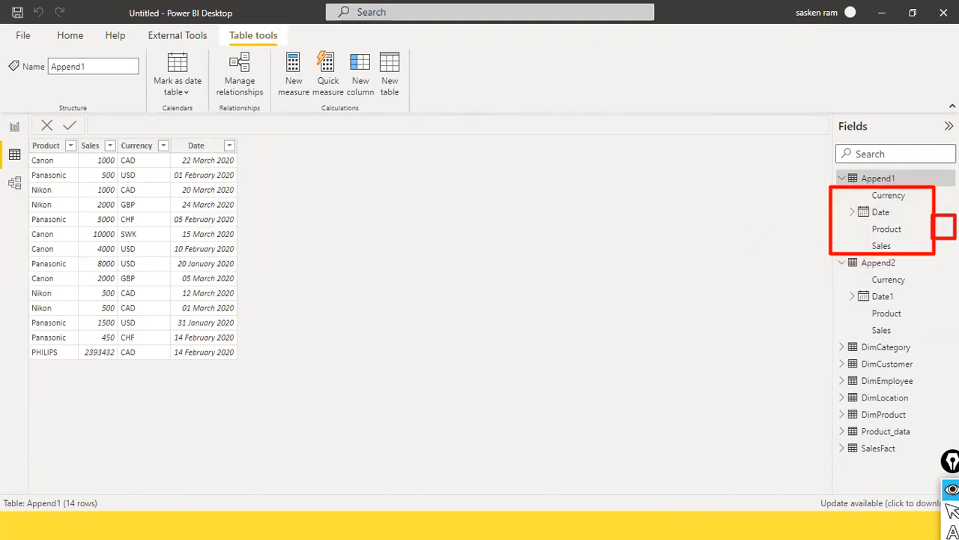
mouse_move(841, 267)
left_mouse_down()
mouse_move(841, 300)
mouse_move(932, 343)
left_mouse_up()
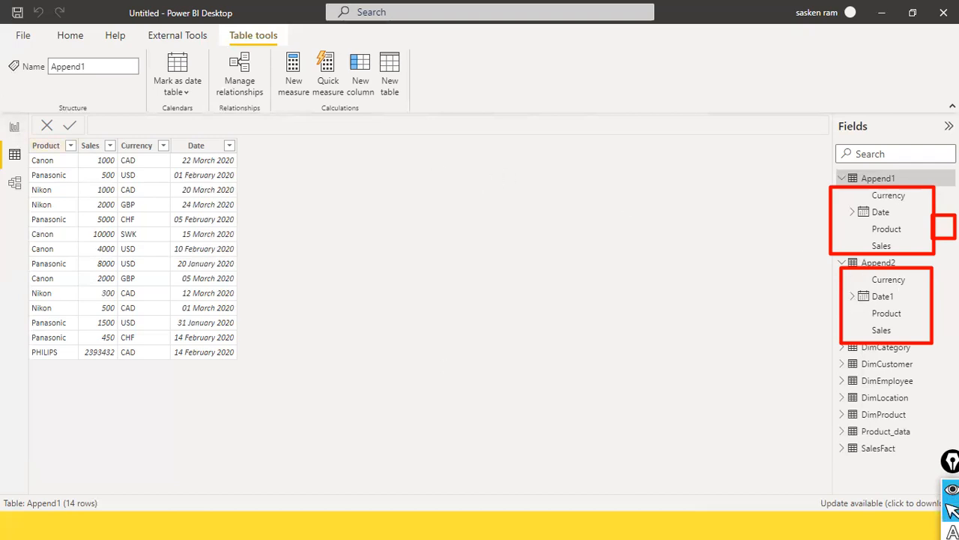
Open the Power Query Editor to transform the report's data.
left_click(78, 36)
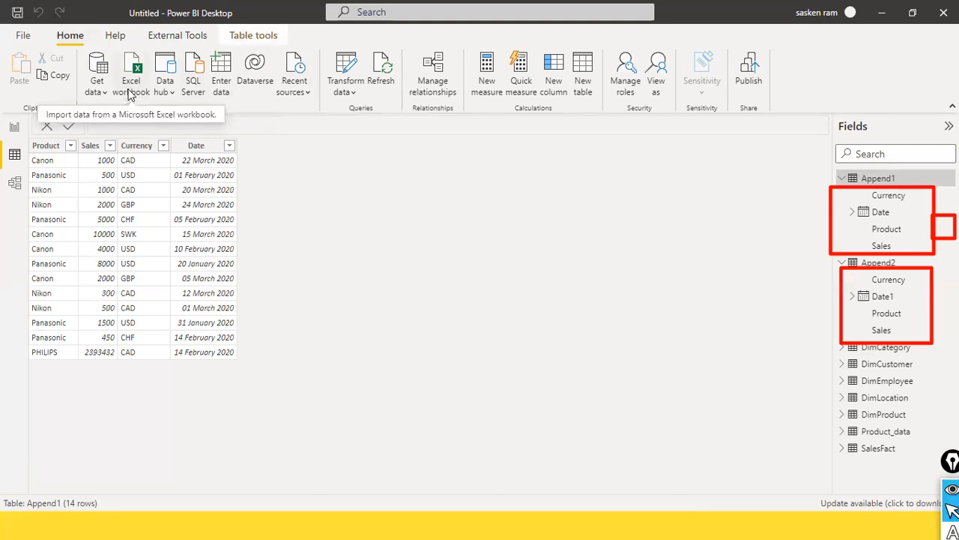
left_click(339, 96)
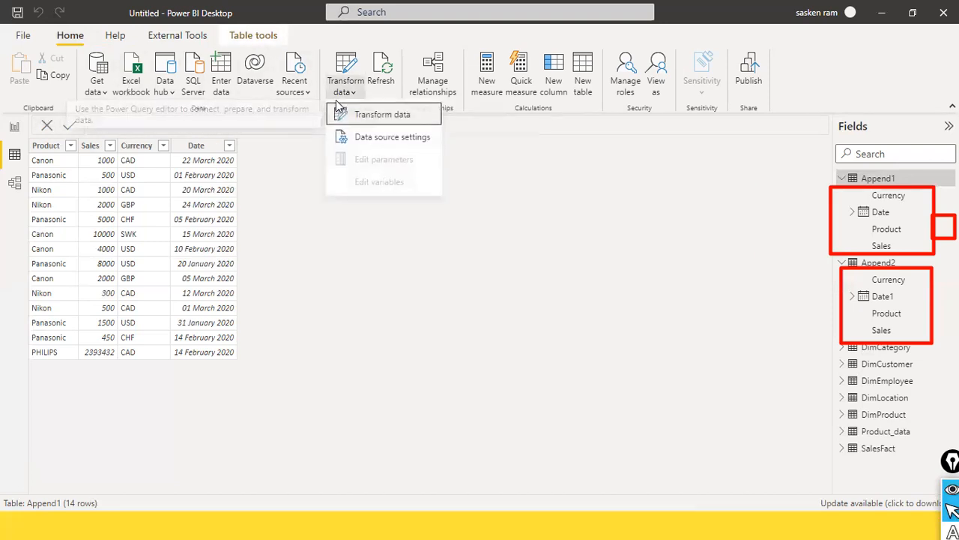
left_click(348, 115)
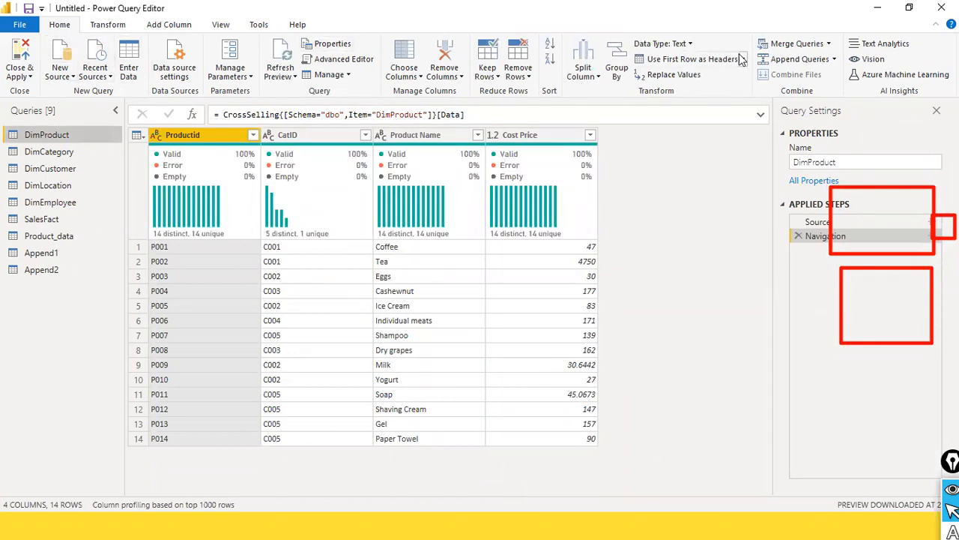
Append two tables as a new query, with Append1 as the first table and Append2 as the second.
left_click(834, 63)
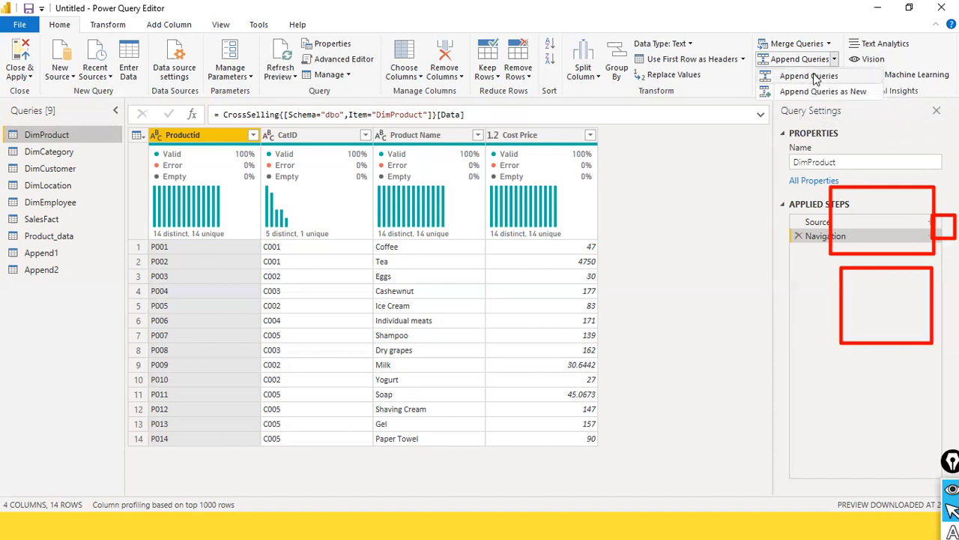
left_click(829, 93)
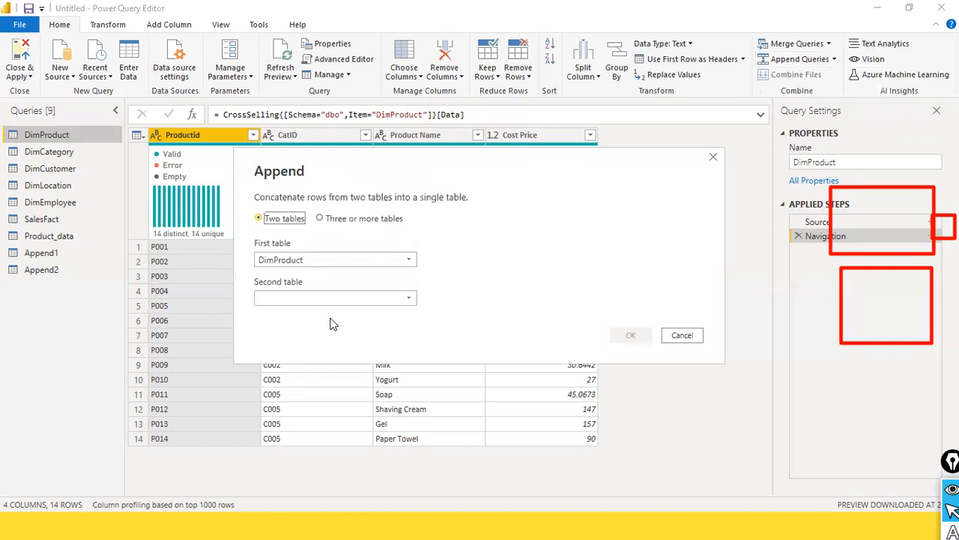
left_click_drag(457, 167, 401, 114)
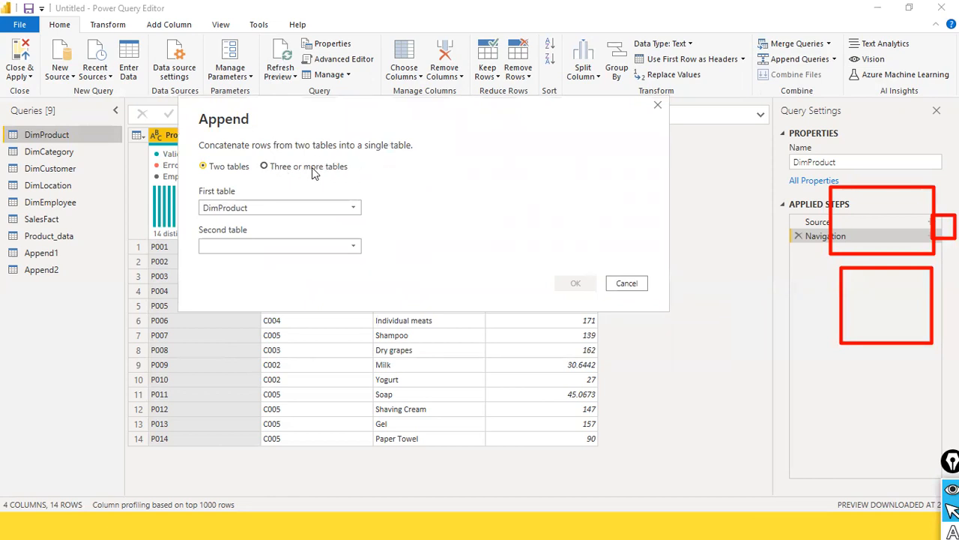
left_click(264, 166)
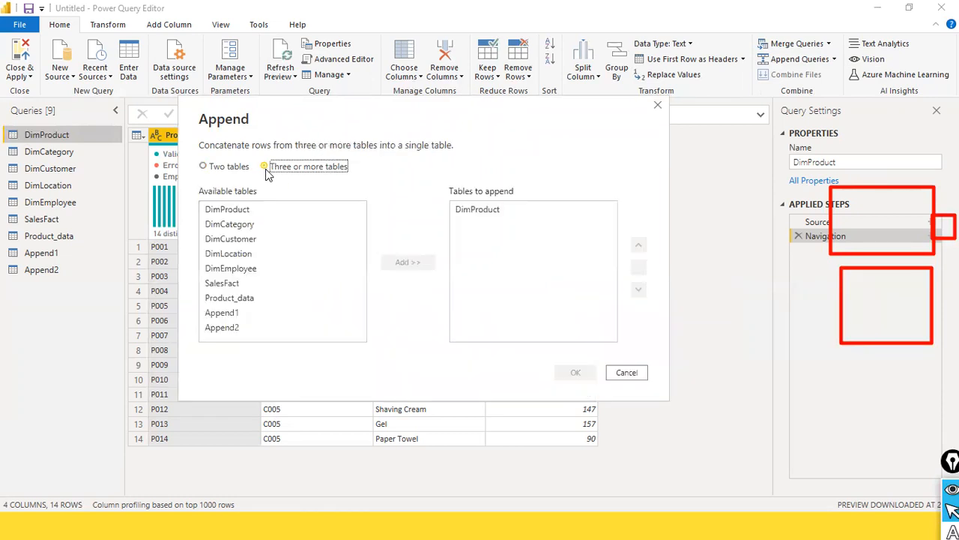
left_click(205, 166)
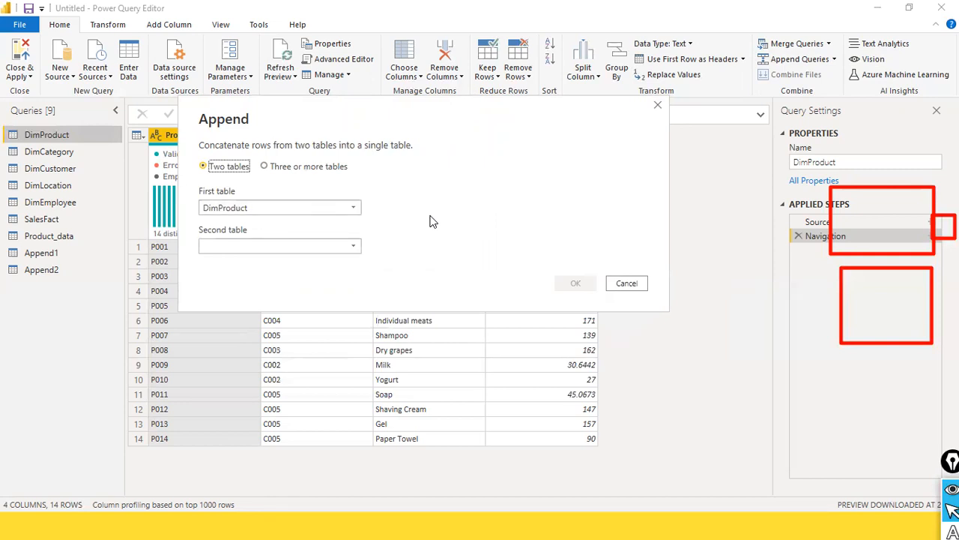
left_click(346, 209)
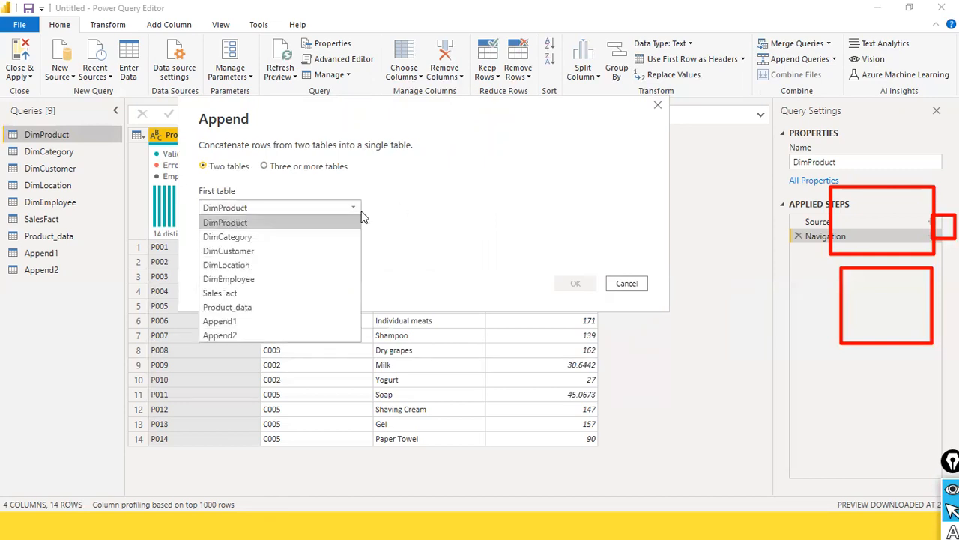
left_click(243, 321)
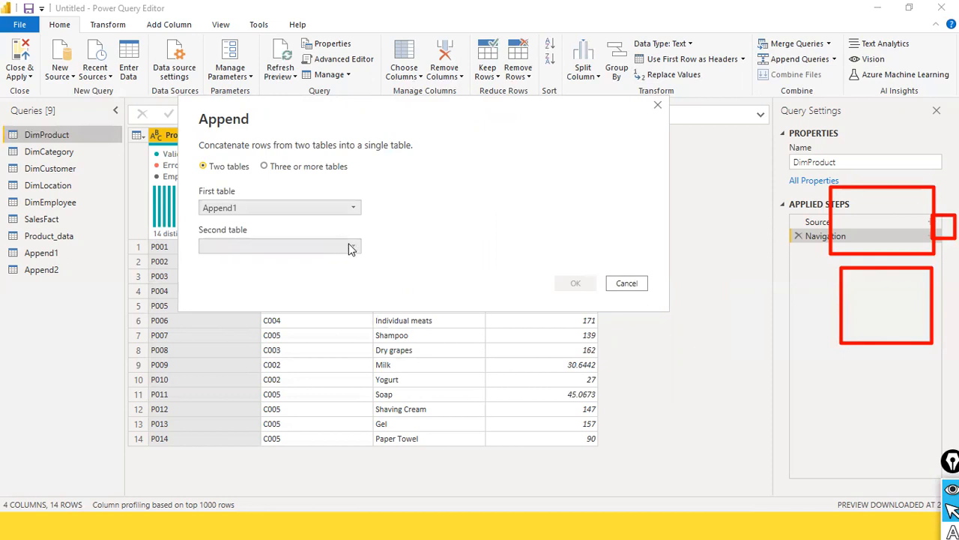
left_click(348, 247)
left_click(258, 371)
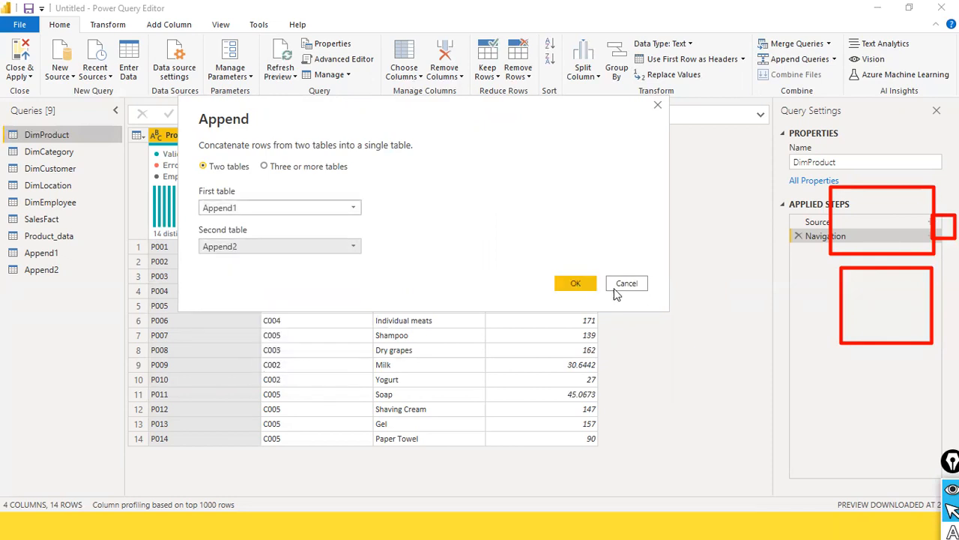
left_click(583, 288)
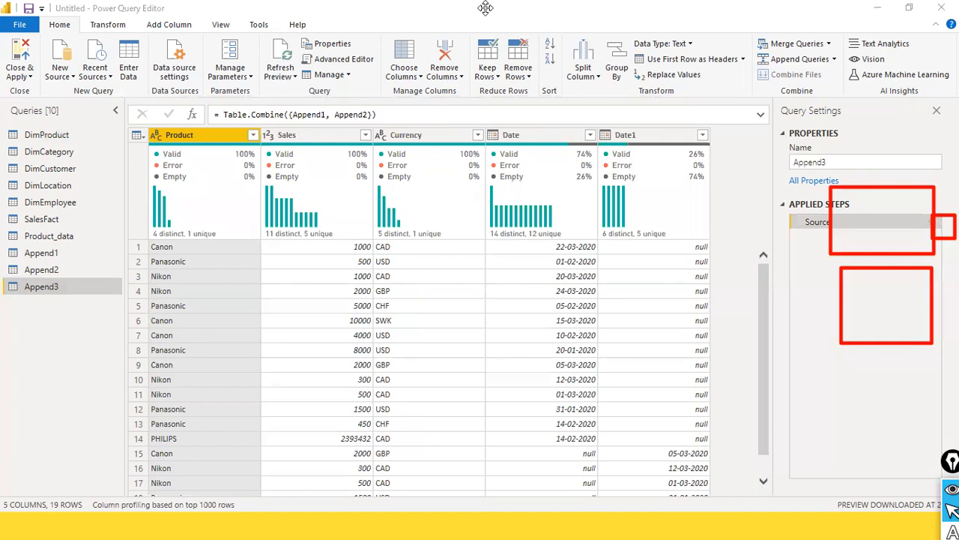
Examine the rows of the appended query, checking how the Date and Date1 columns are filled for each source table.
scroll(493, 264, "down", 2)
scroll(493, 262, "up", 2)
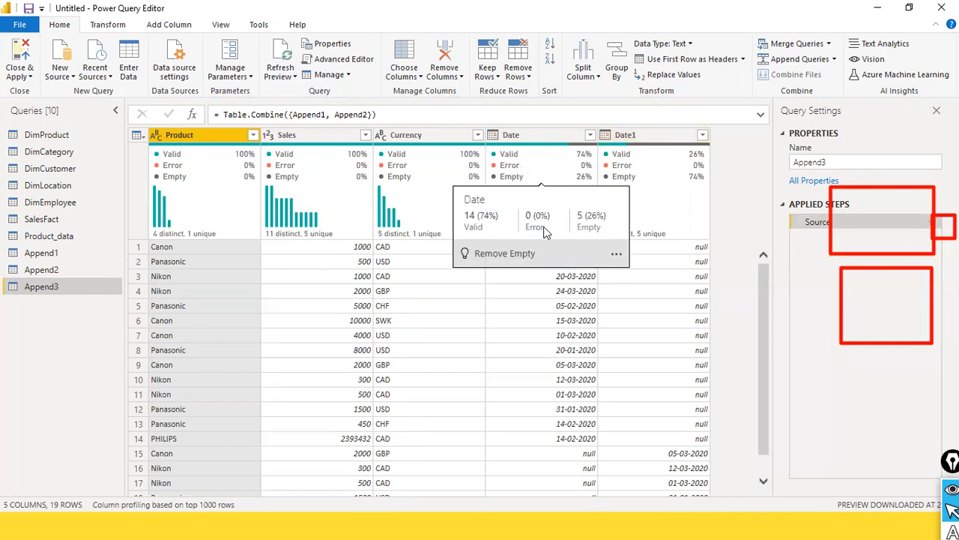
scroll(568, 314, "down", 1)
scroll(555, 296, "up", 1)
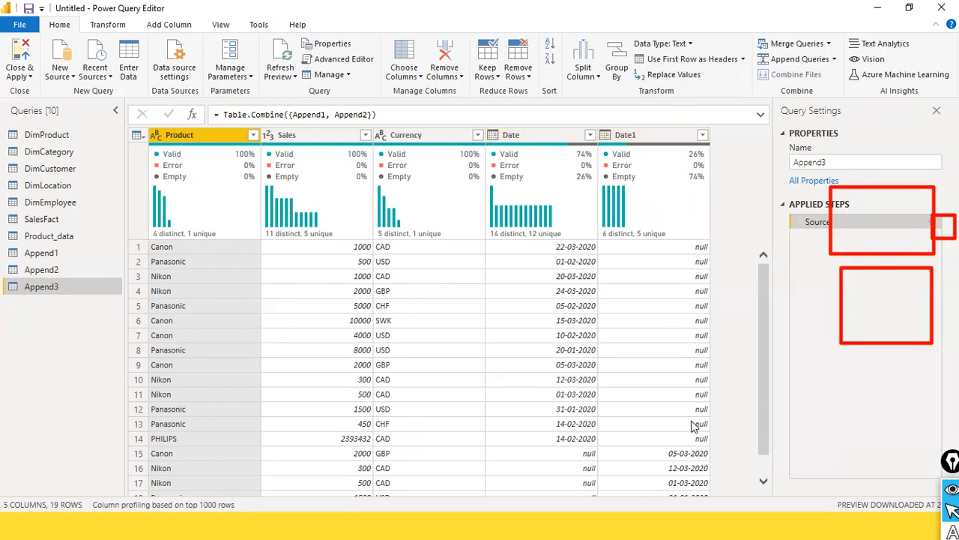
scroll(694, 428, "down", 1)
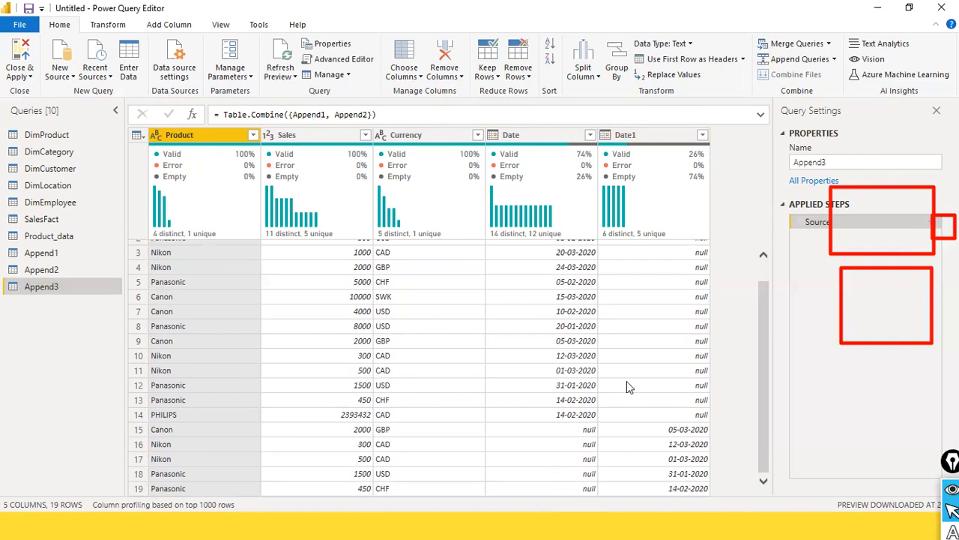
scroll(678, 277, "up", 1)
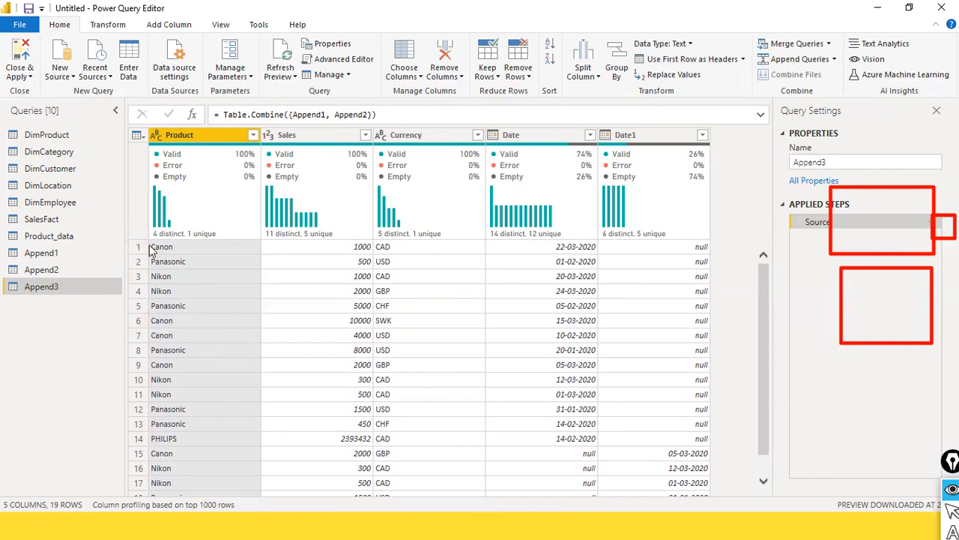
left_click_drag(150, 240, 198, 426)
mouse_move(281, 464)
left_mouse_down()
mouse_move(754, 467)
mouse_move(717, 437)
mouse_move(724, 456)
mouse_move(714, 448)
left_mouse_up()
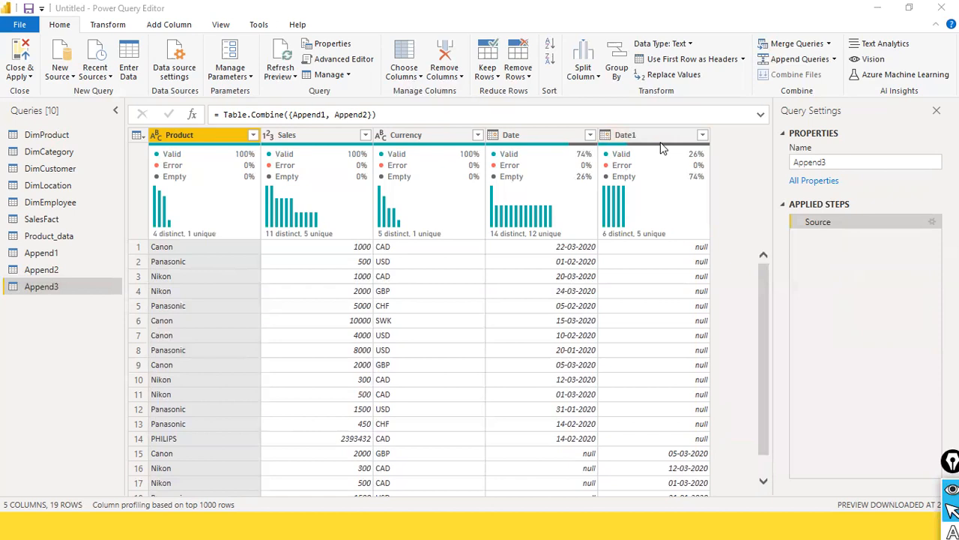
mouse_move(638, 202)
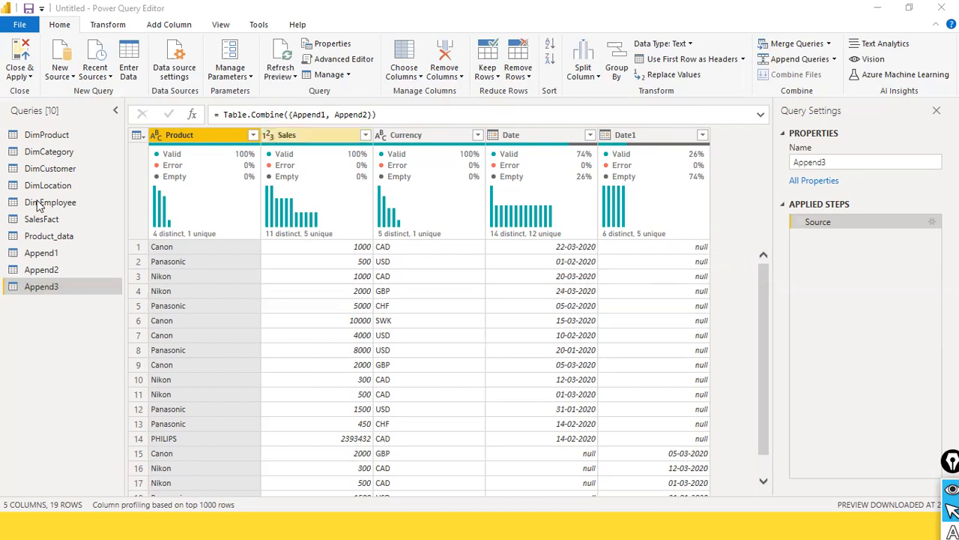
Compare the date column names in the Append1 and Append2 queries with those in the combined Append3 query.
left_click(43, 255)
left_click(45, 271)
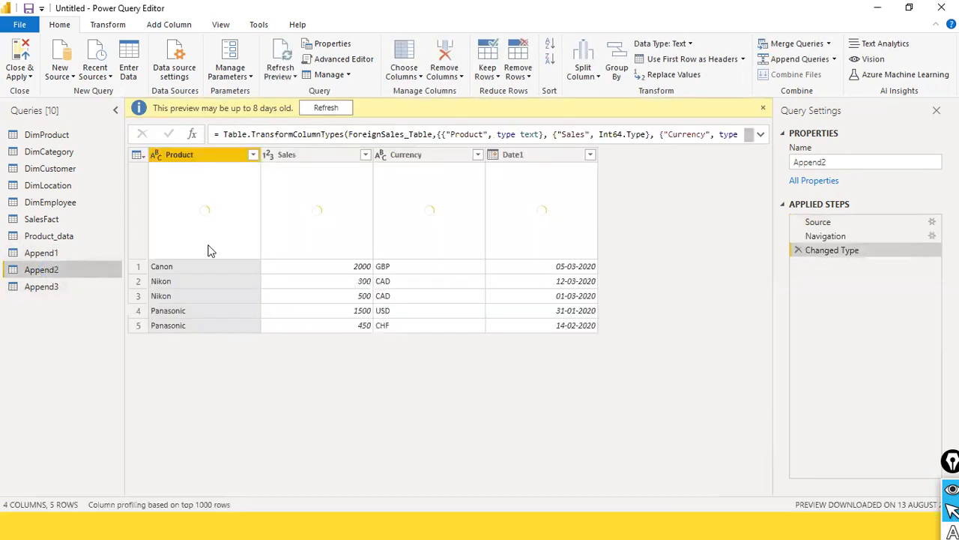
left_click(42, 254)
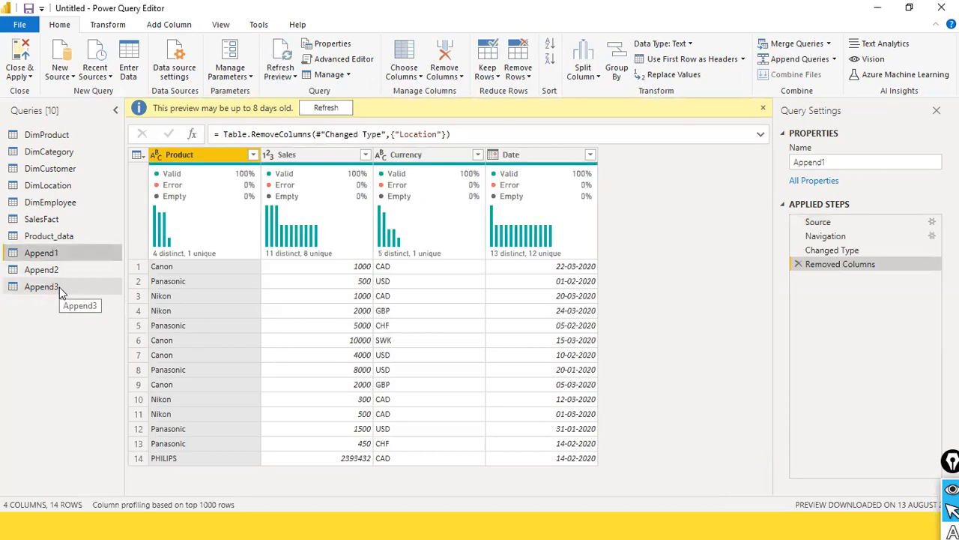
left_click(59, 287)
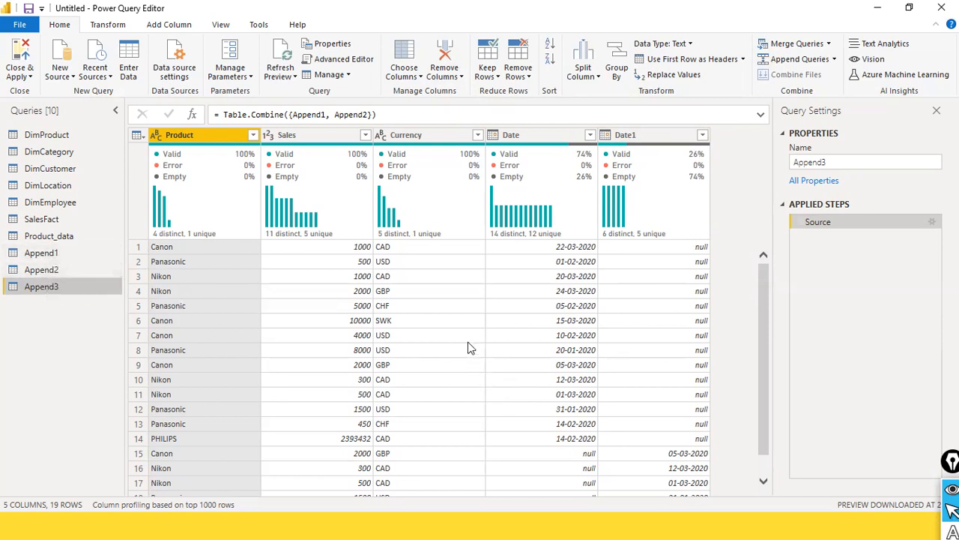
left_click(834, 59)
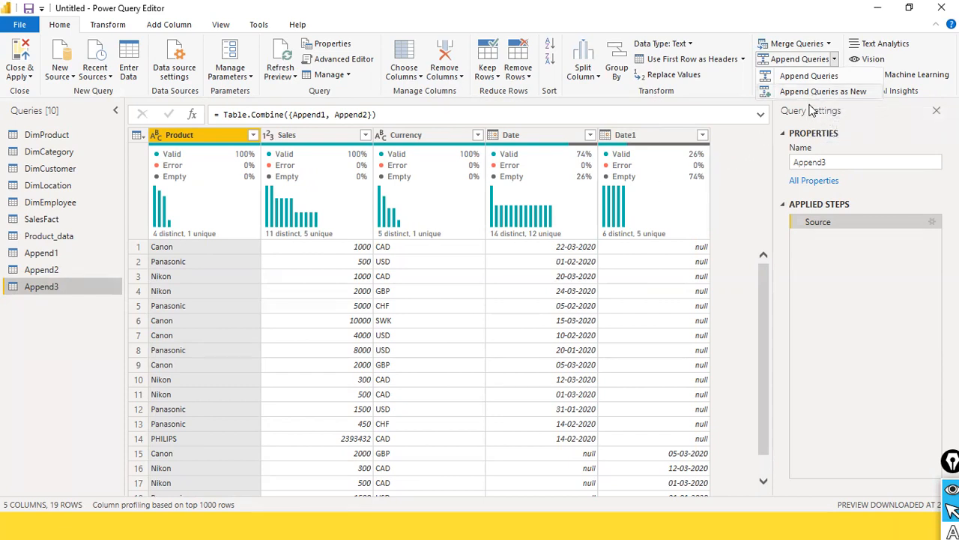
left_click(36, 368)
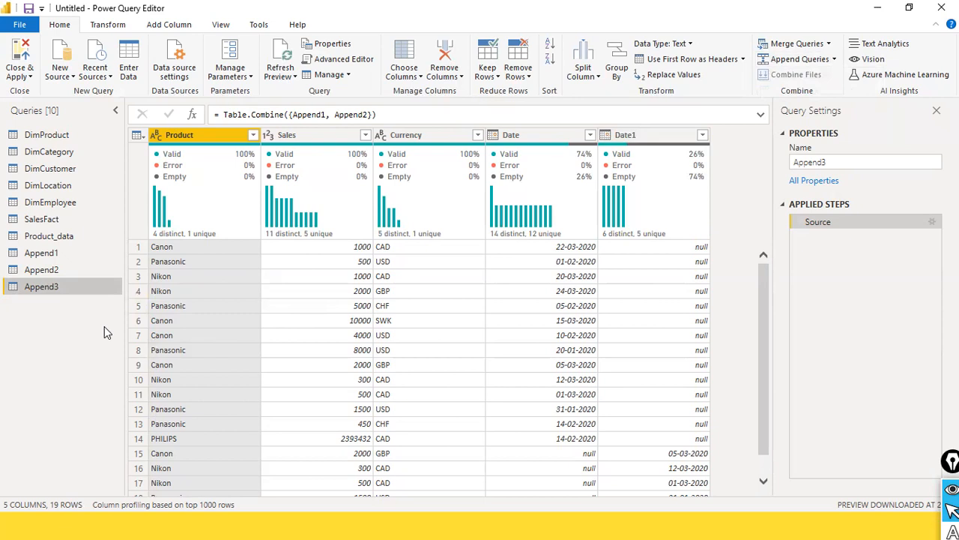
Rename the Date1 column of the Append2 query to Date, and refresh the data previews of Append2 and Append1.
left_click(46, 255)
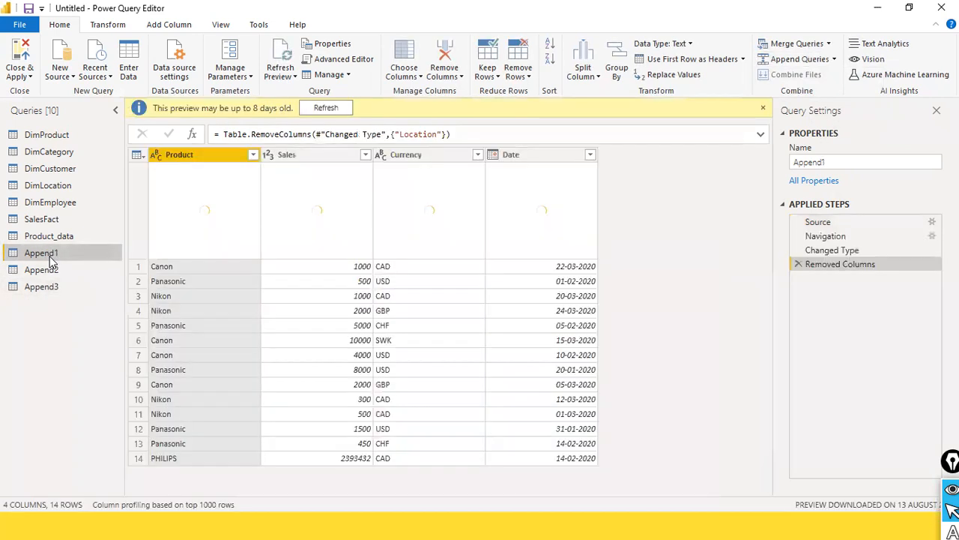
left_click(45, 272)
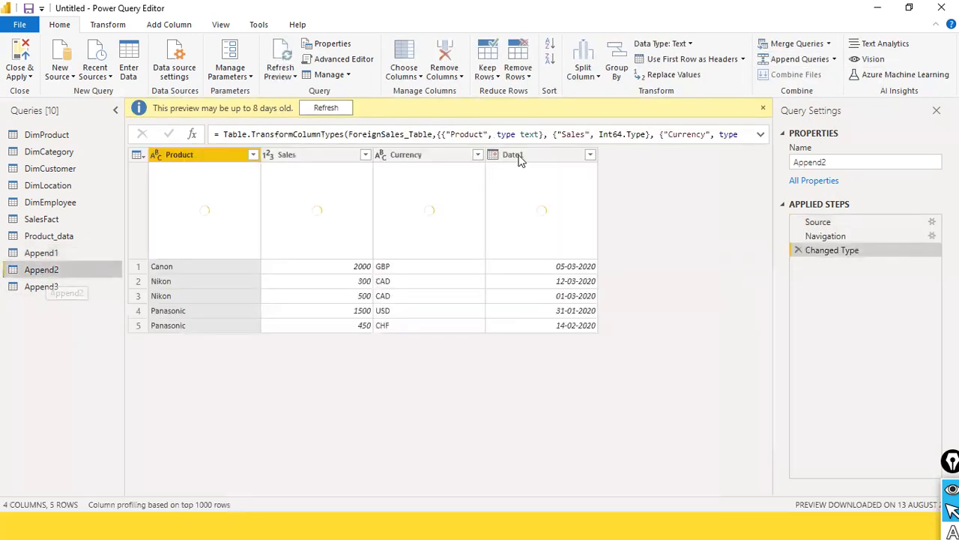
left_click(526, 155)
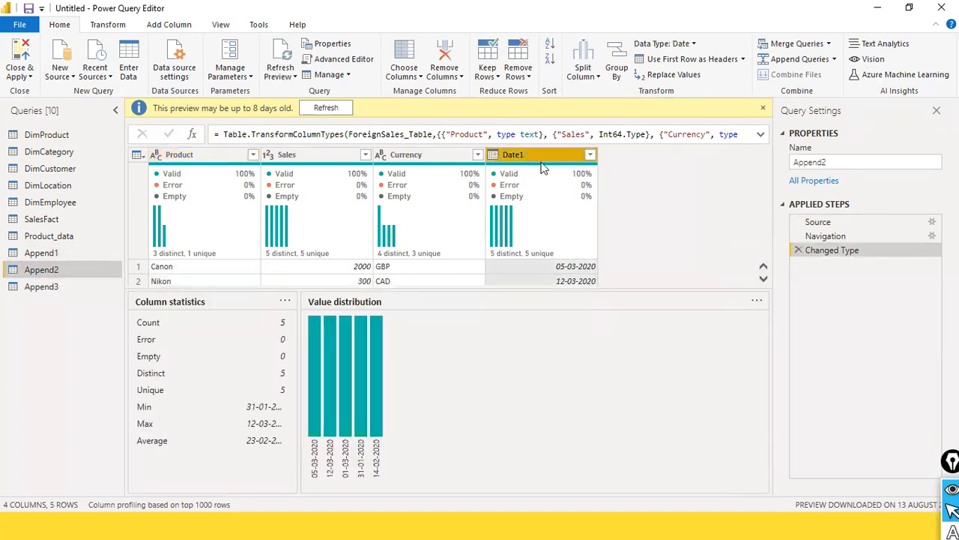
left_click(326, 108)
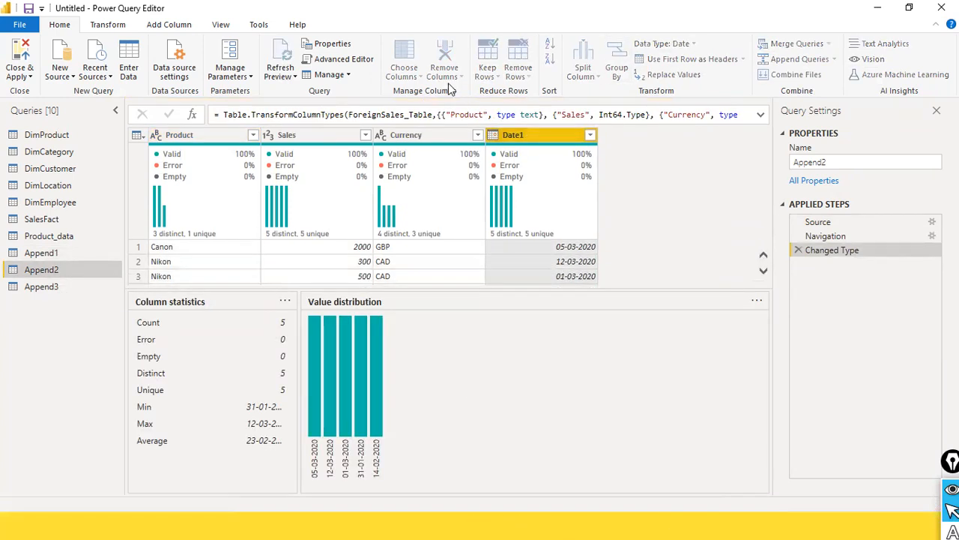
double_click(527, 137)
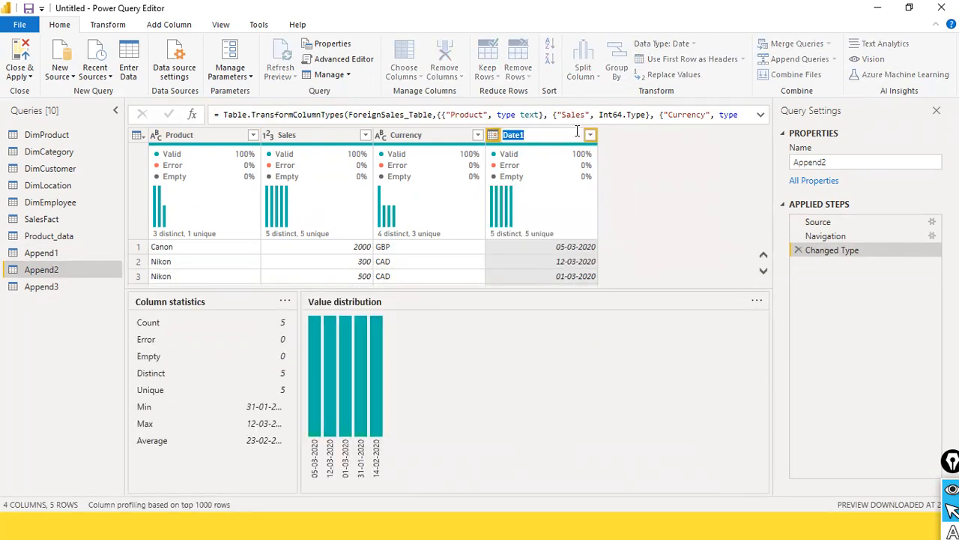
left_click(578, 131)
key("Return")
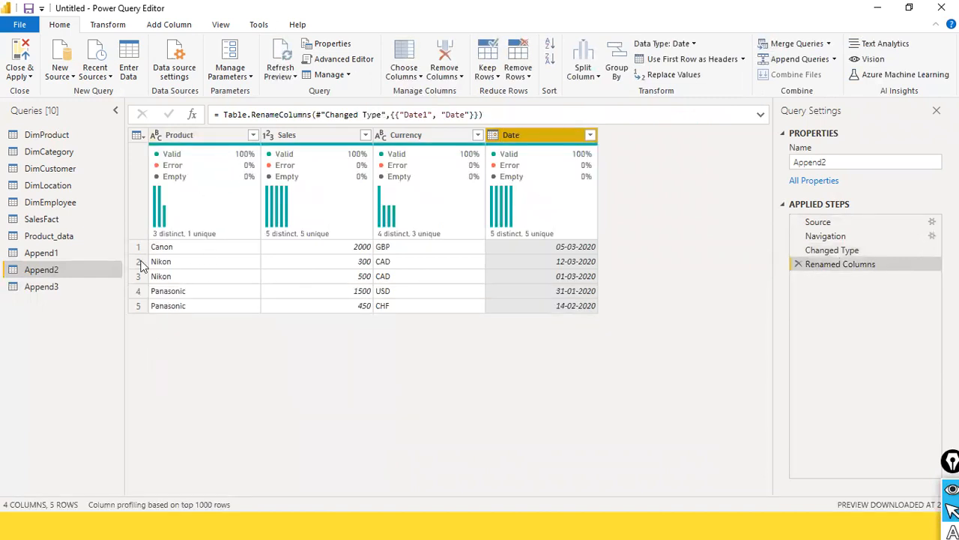
left_click(47, 253)
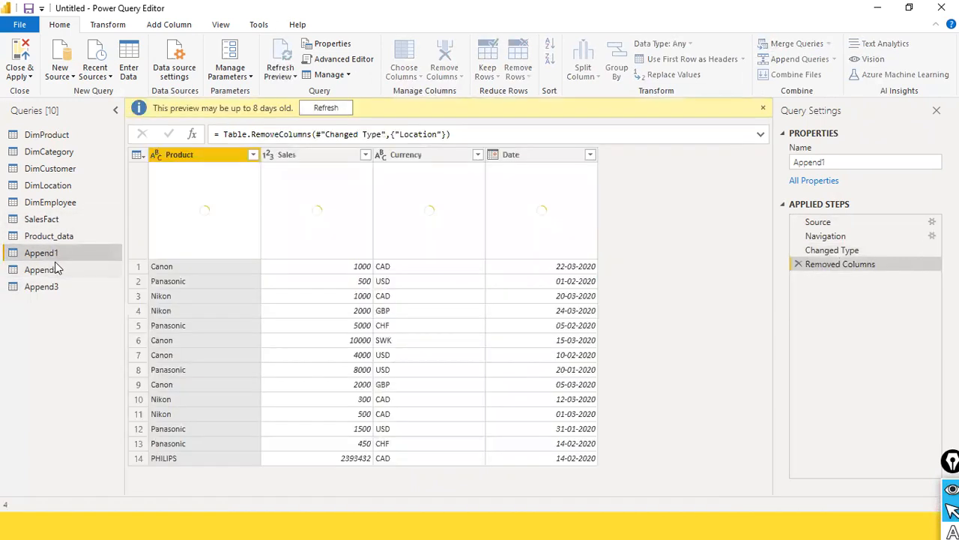
left_click(316, 107)
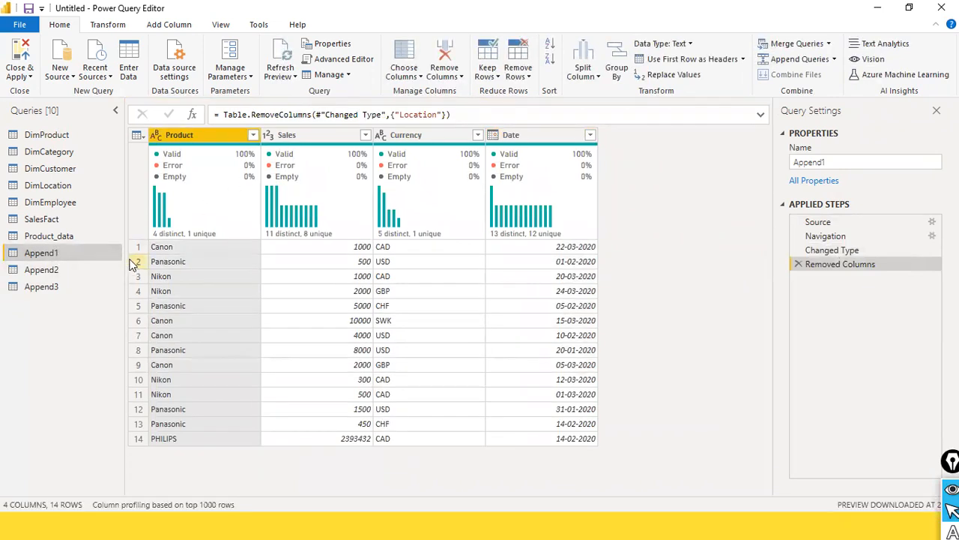
left_click(827, 44)
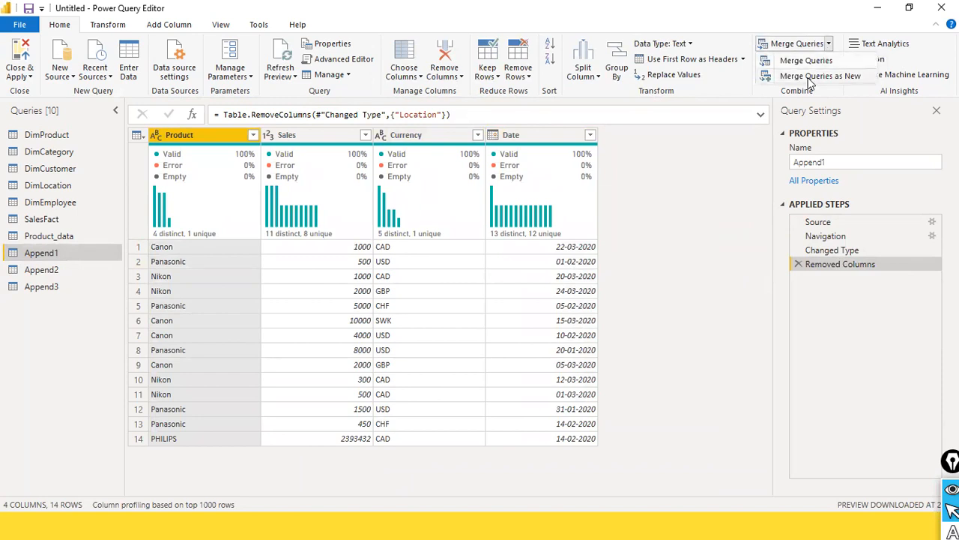
left_click(810, 77)
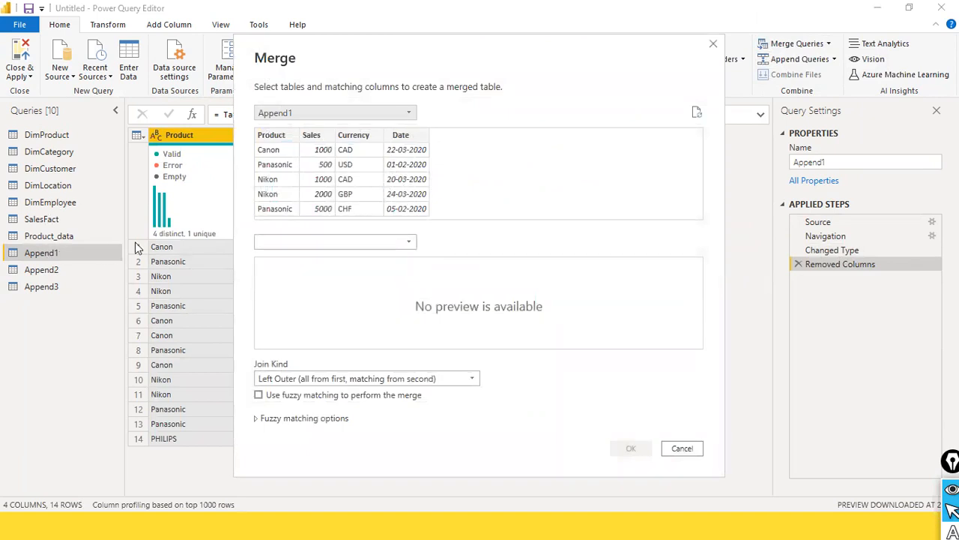
left_click(410, 242)
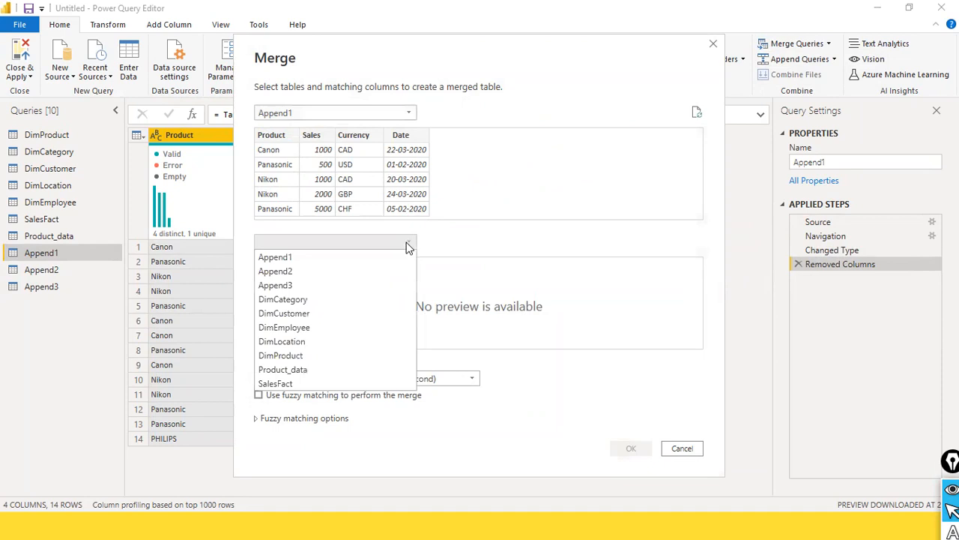
left_click(327, 276)
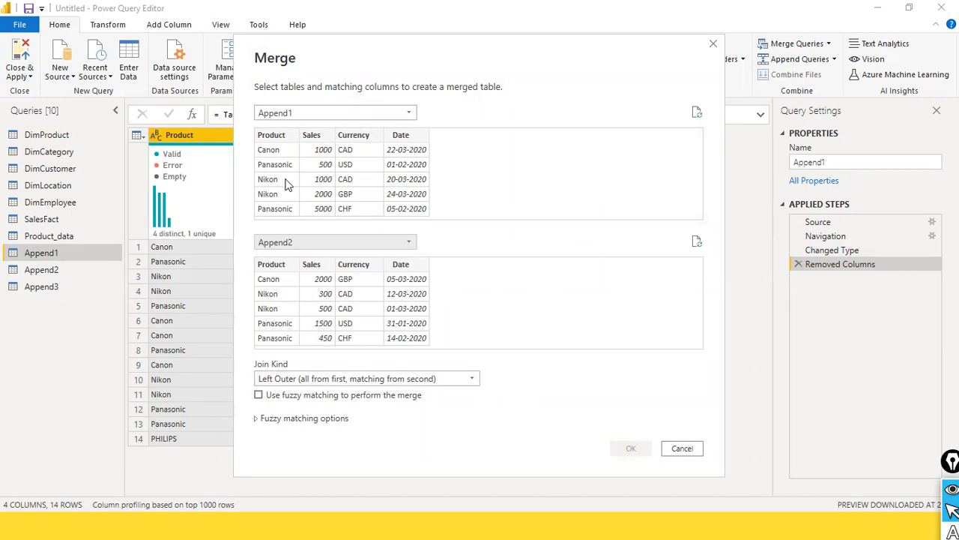
left_click(713, 44)
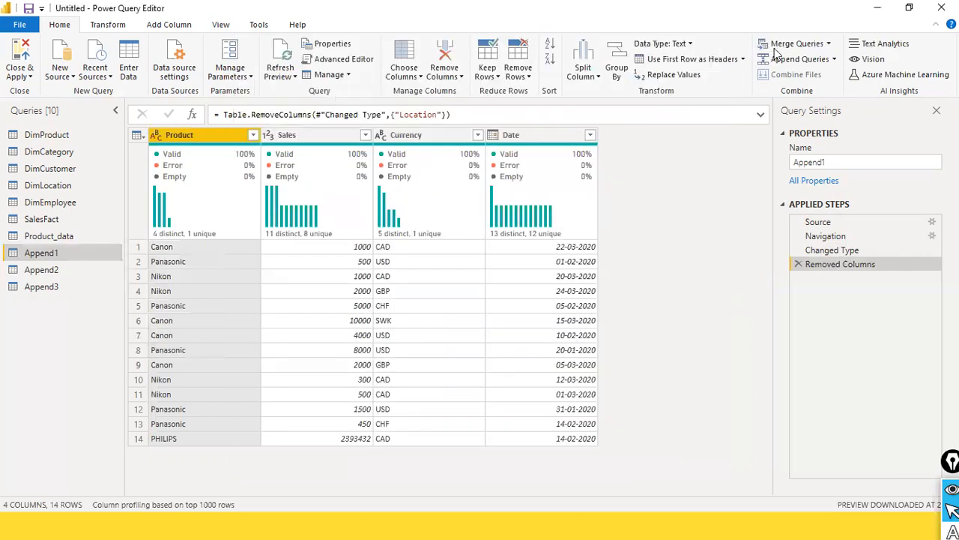
Append the Append1 query and the Append2 query with its renamed Date column into another new query.
left_click(834, 59)
left_click(827, 91)
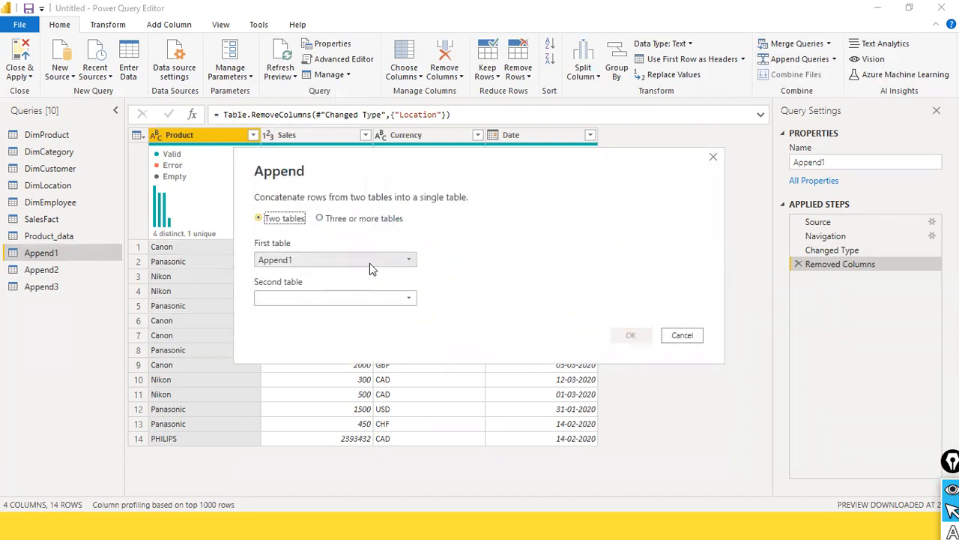
left_click(370, 263)
left_click(372, 265)
left_click(346, 300)
left_click(304, 425)
left_click(617, 334)
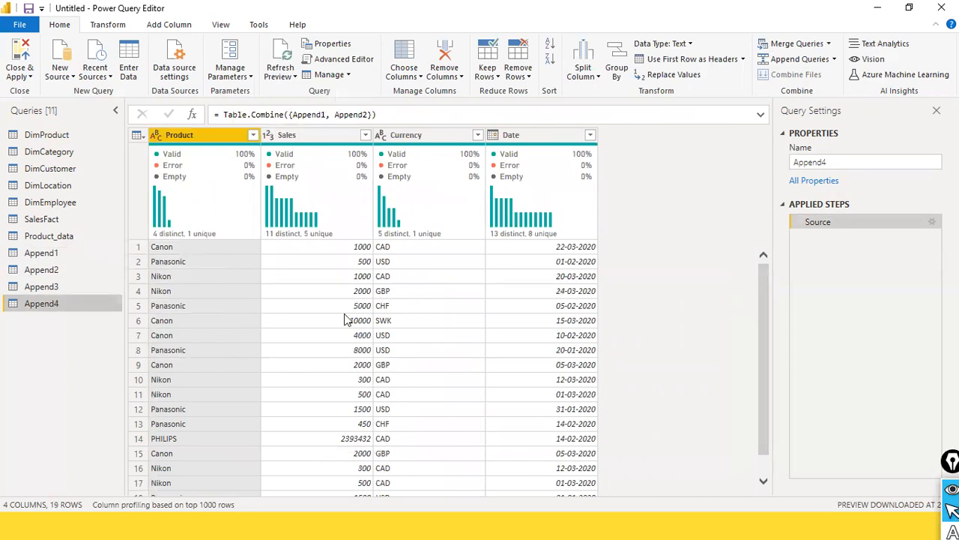
Compare the columns of the appended queries Append3 and Append4 with those of the source queries Append1 and Append2.
left_click(30, 287)
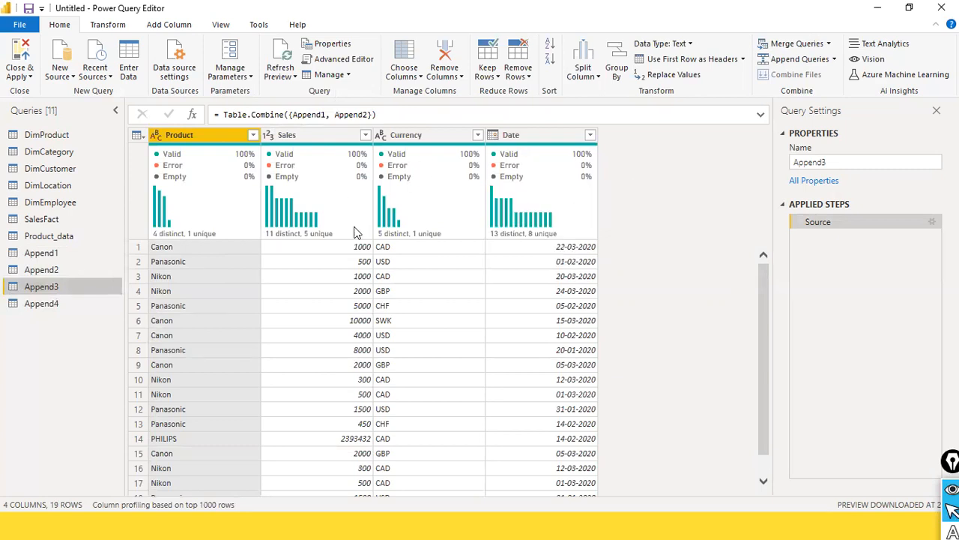
left_click(55, 305)
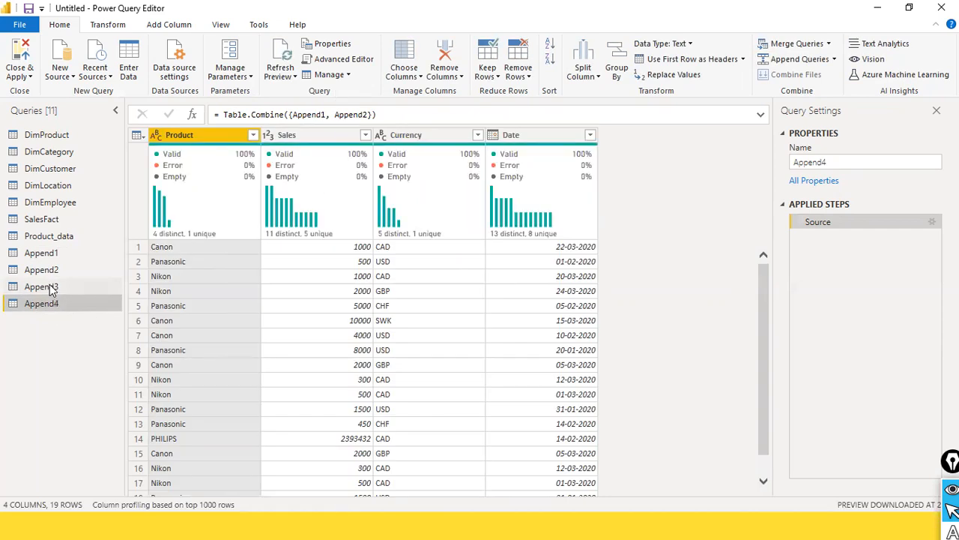
left_click(47, 270)
left_click(49, 255)
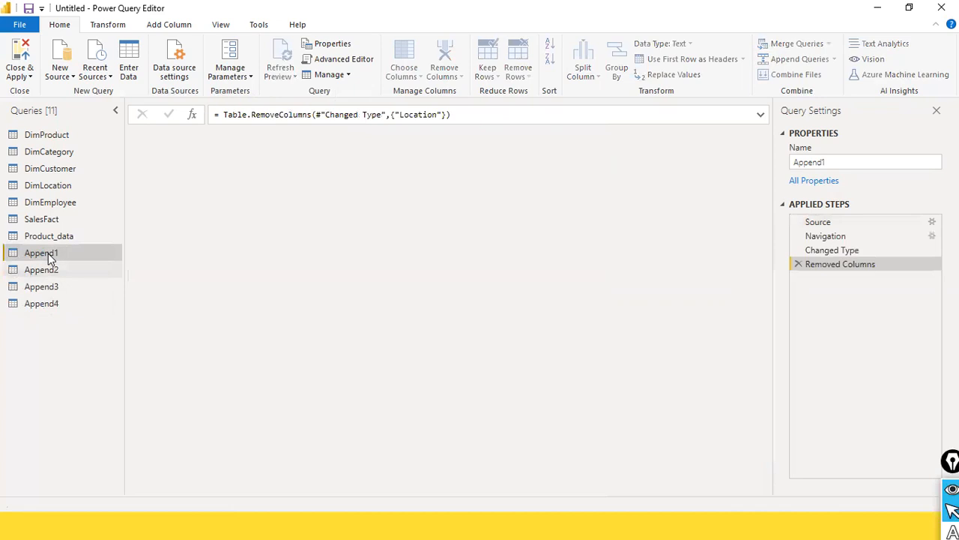
left_click(41, 270)
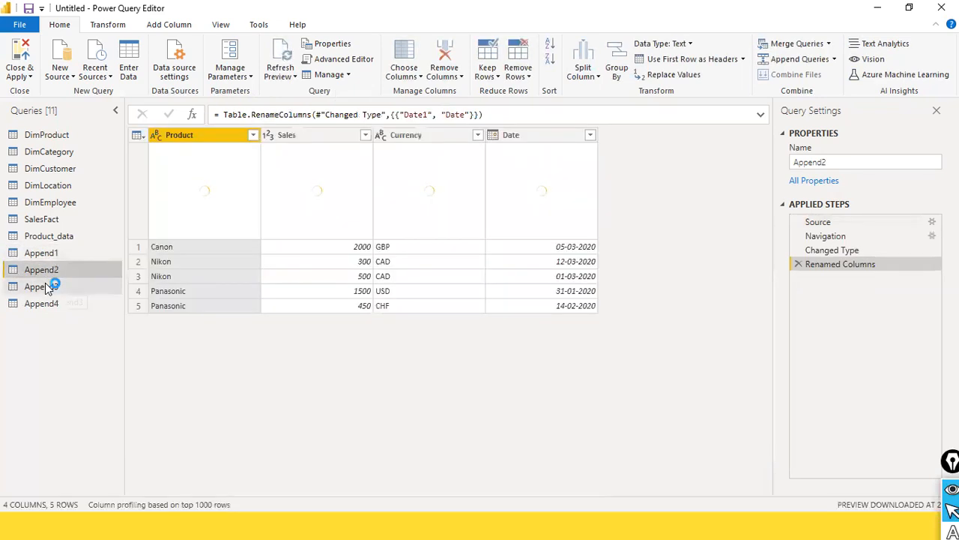
left_click(45, 285)
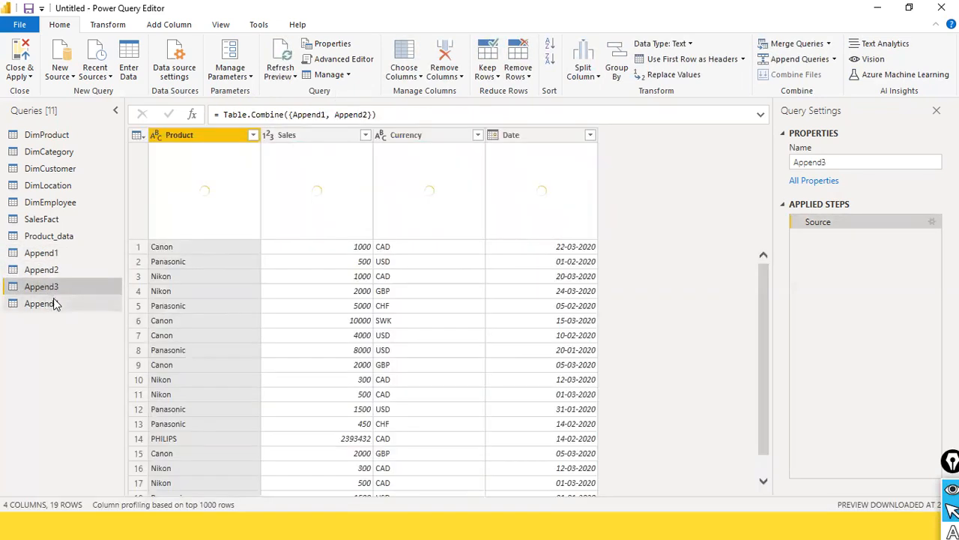
Rename the Date column of the Append2 query to Date1, and check the columns of Append3 and Append4.
left_click(52, 270)
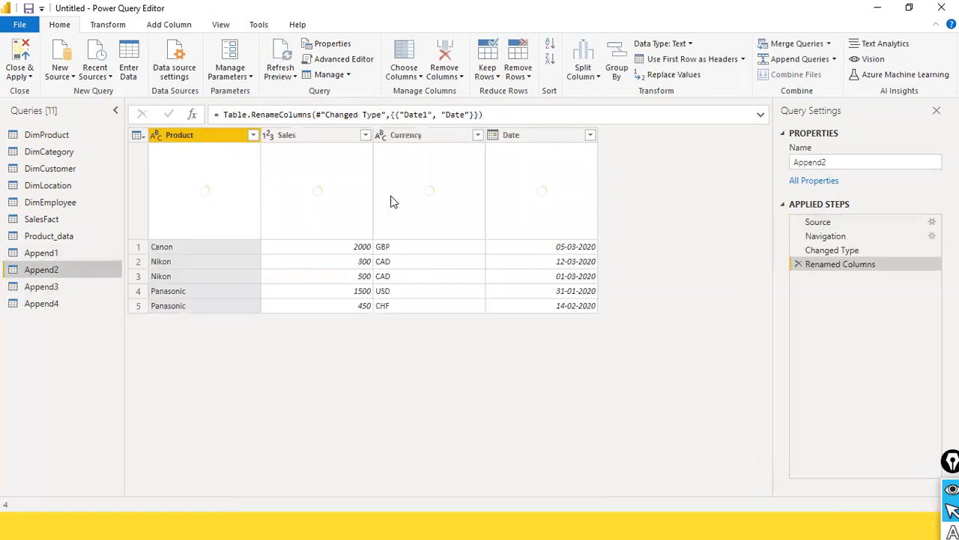
left_click(562, 138)
double_click(558, 144)
key("End")
type("1")
key("Return")
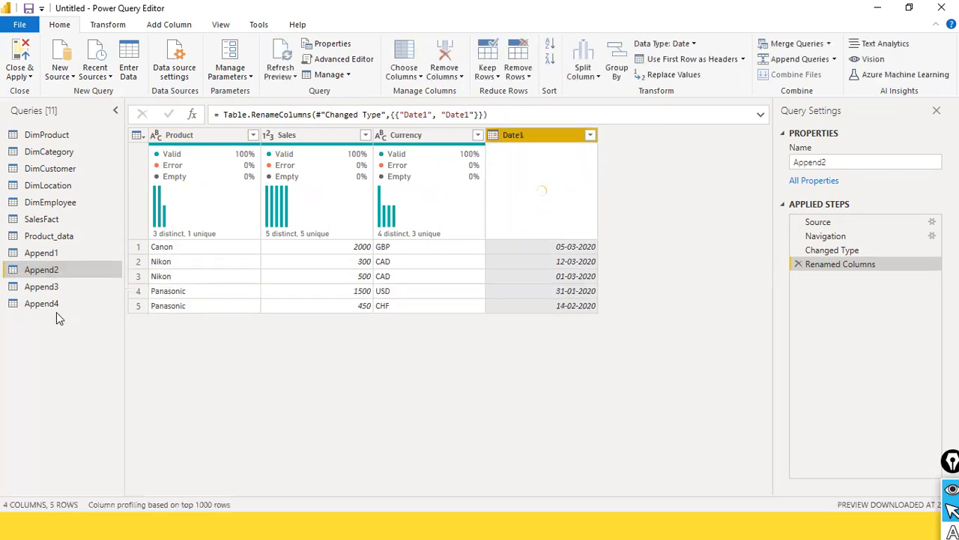
left_click(43, 287)
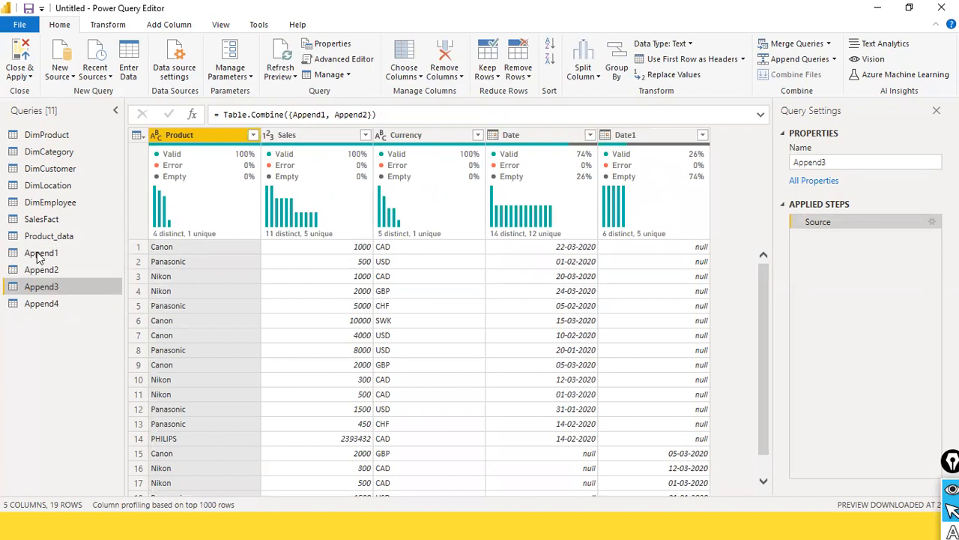
left_click(41, 304)
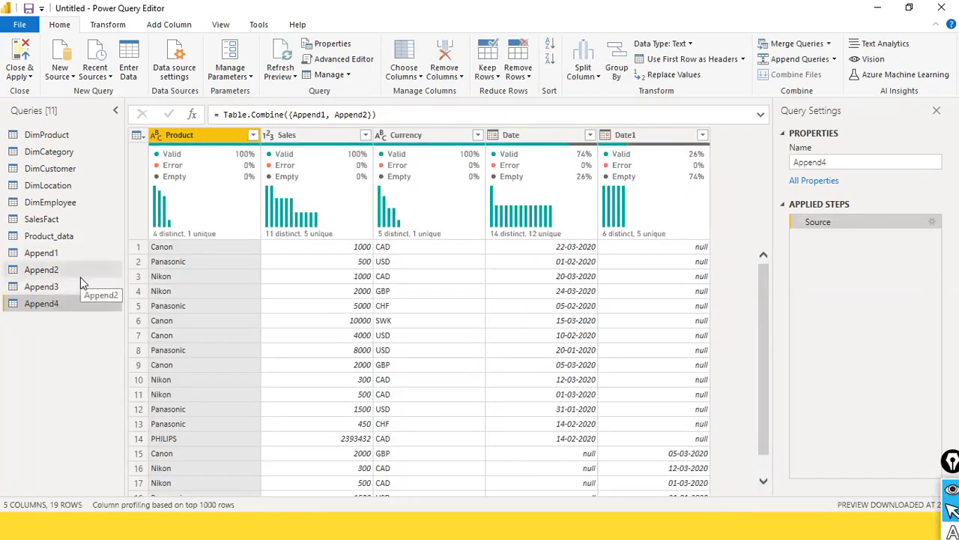
Delete the Append4 query and return to the Append3 query.
right_click(51, 310)
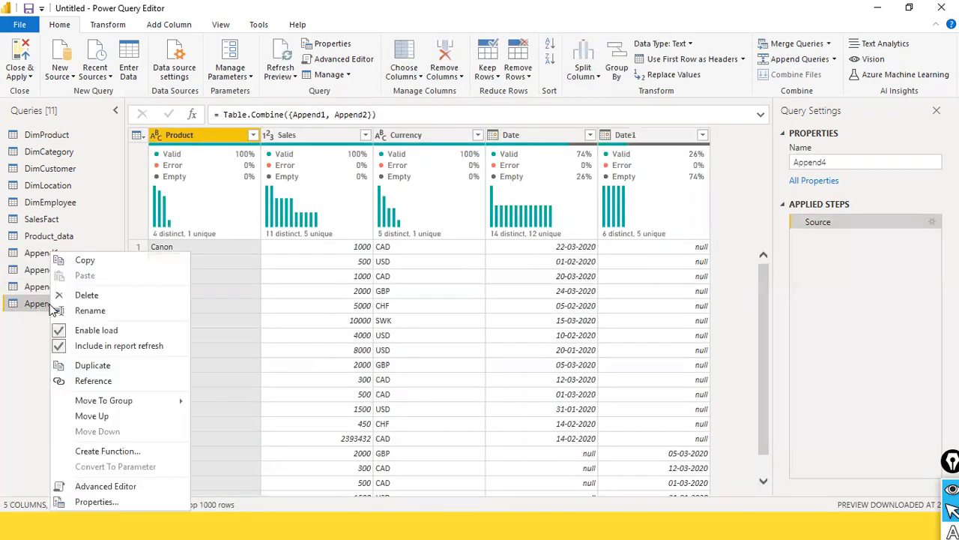
left_click(91, 310)
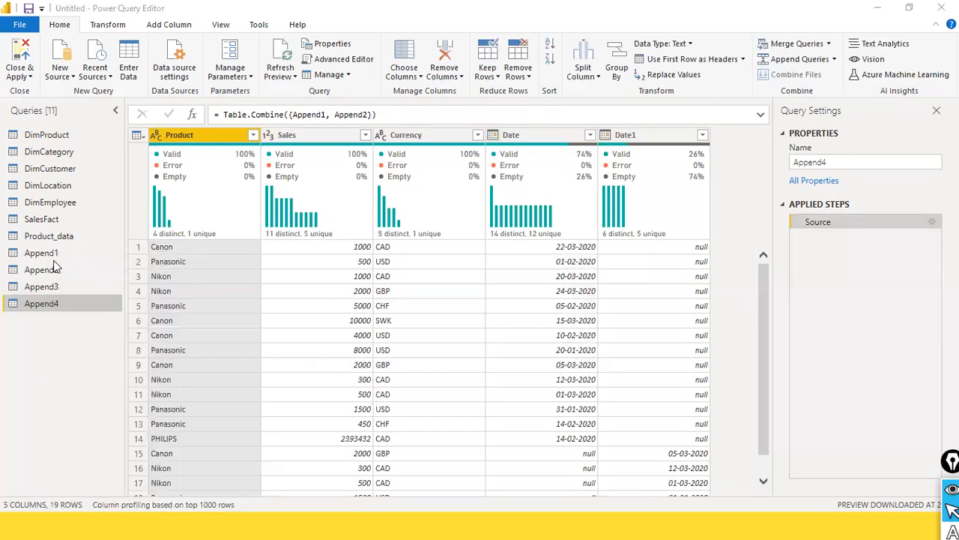
left_click(562, 281)
left_click(51, 287)
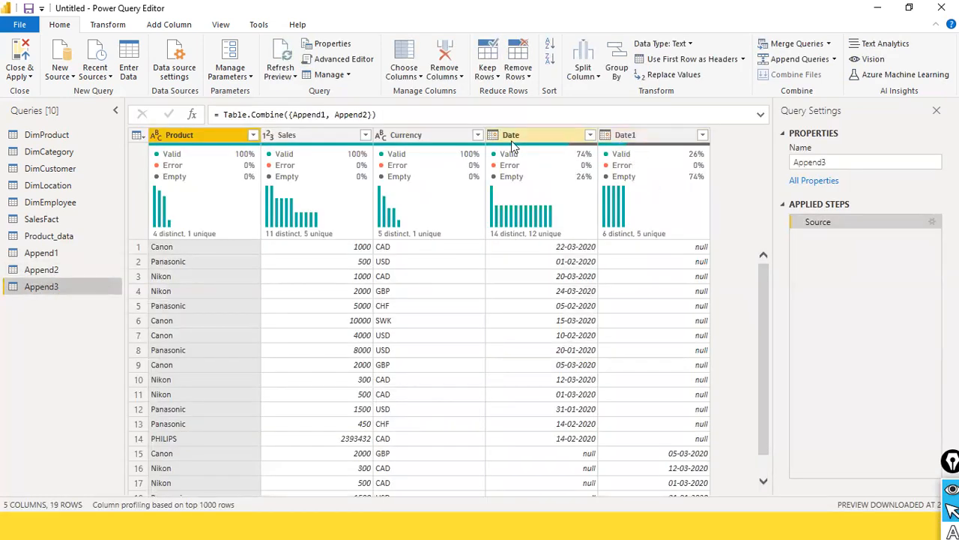
Rename the Date1 column of the Append2 query to Date, and check the combined rows of Append3.
left_click(59, 268)
left_click(527, 136)
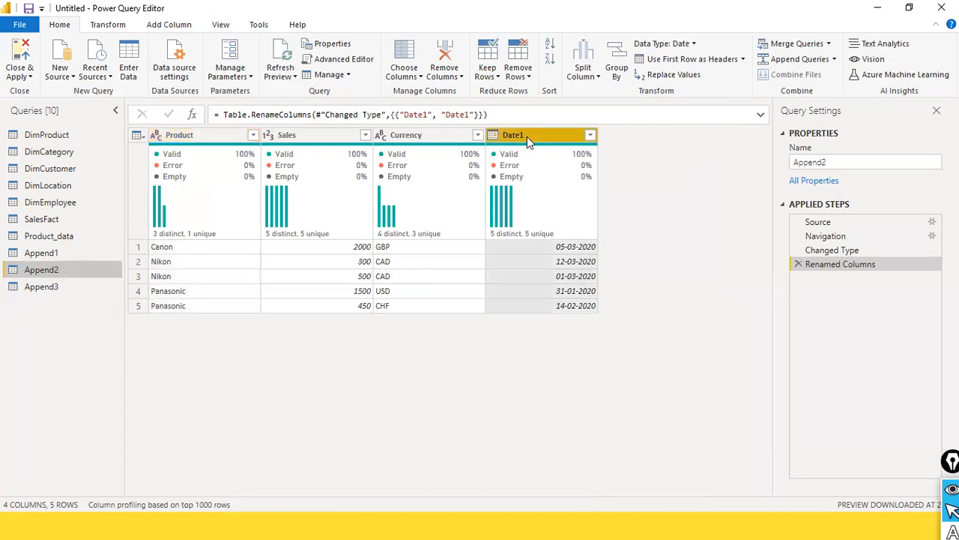
key("BackSpace")
key("Return")
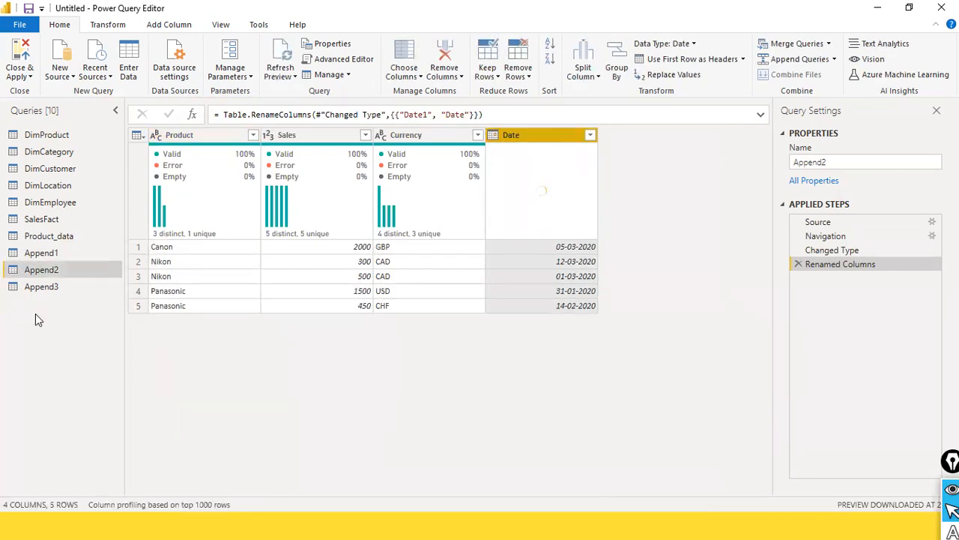
left_click(46, 289)
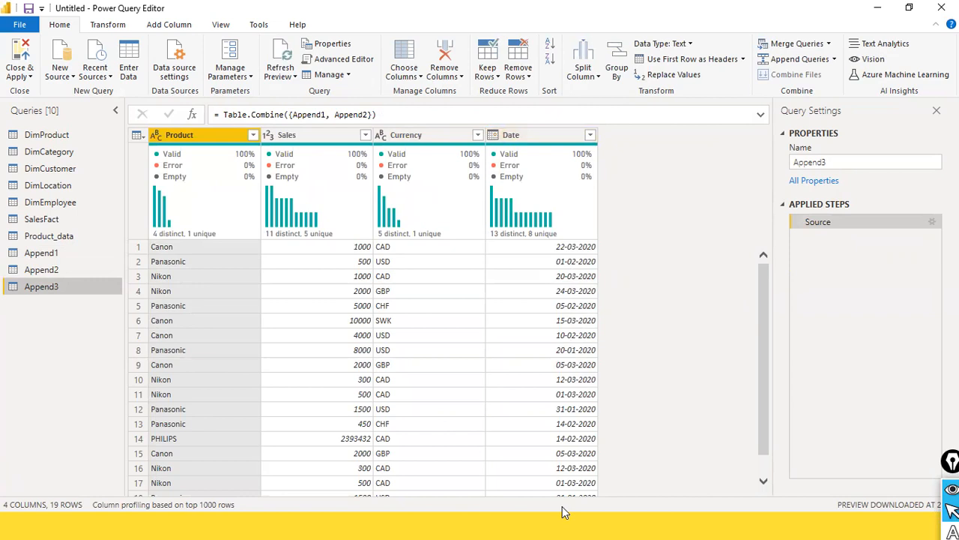
scroll(608, 372, "down", 1)
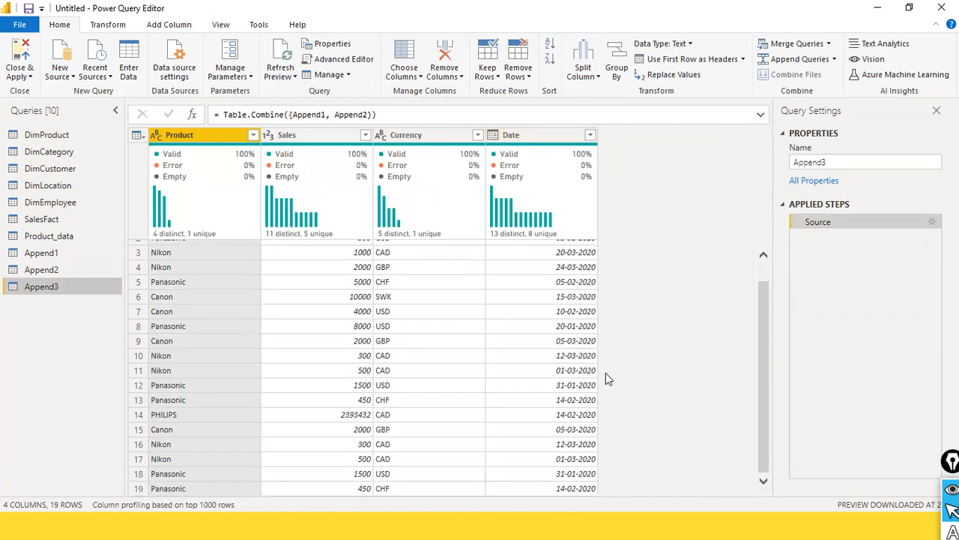
Compare the column names and rows of Append1 and Append2 with the combined Append3 query.
left_click(38, 254)
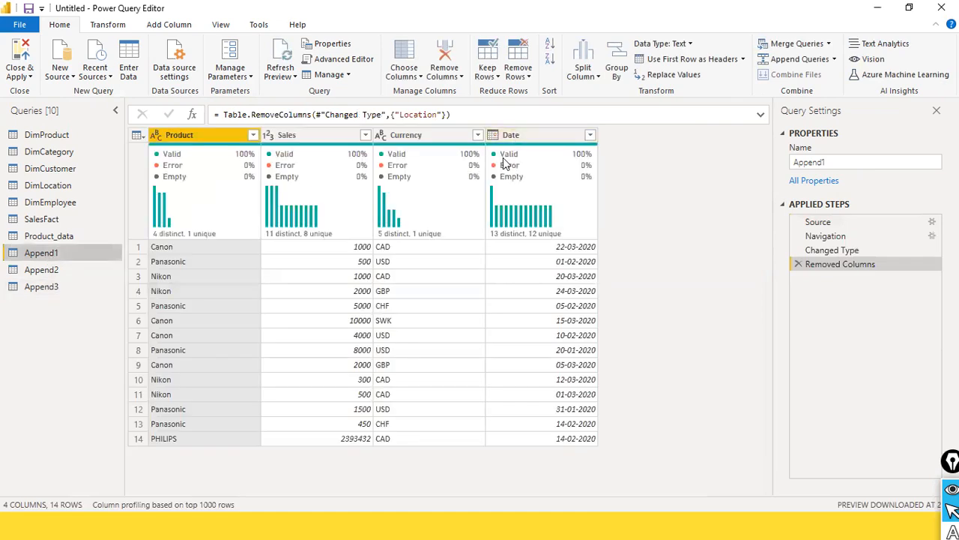
left_click(26, 271)
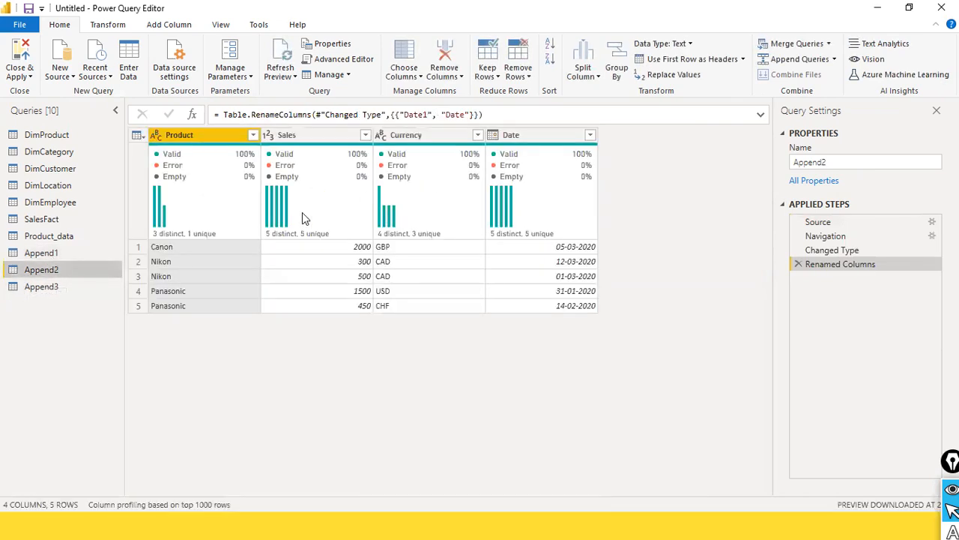
left_click(60, 288)
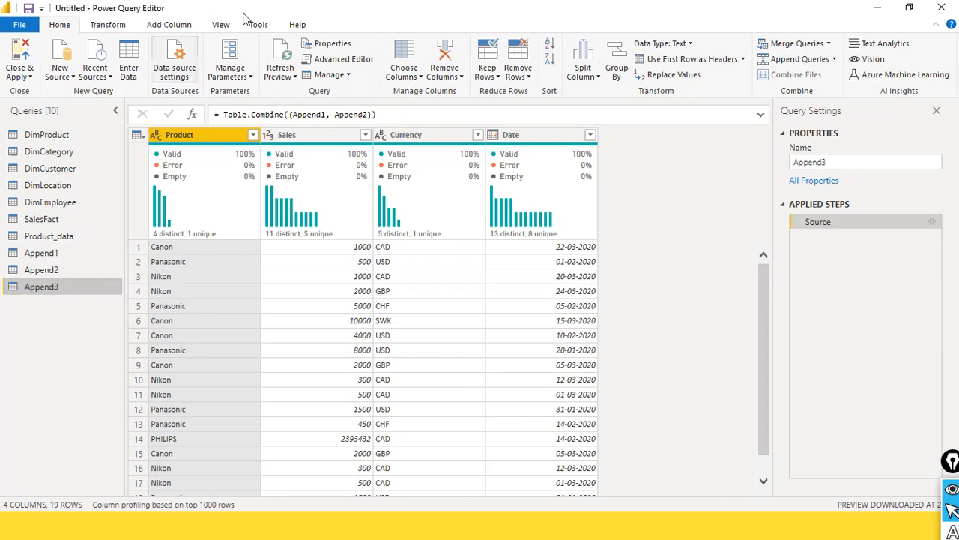
left_click(50, 253)
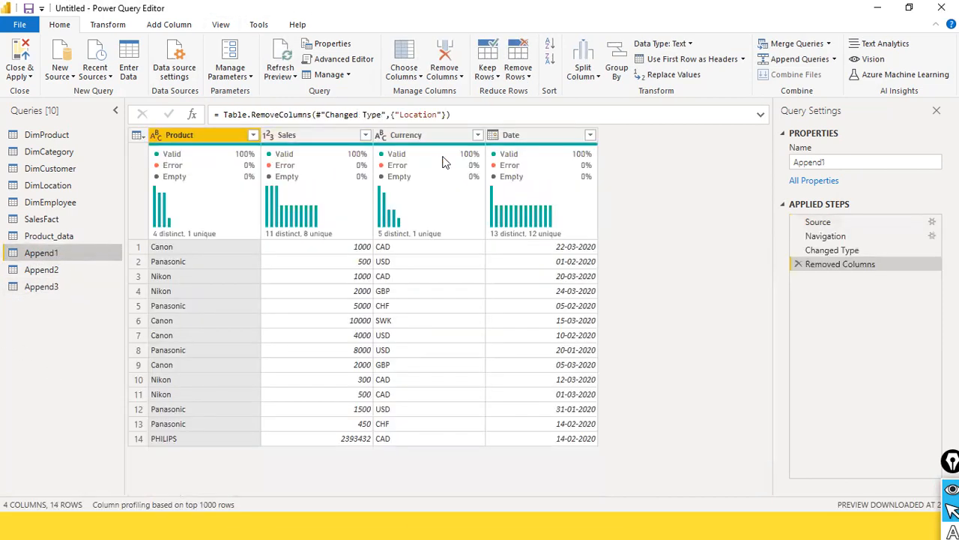
left_click(77, 269)
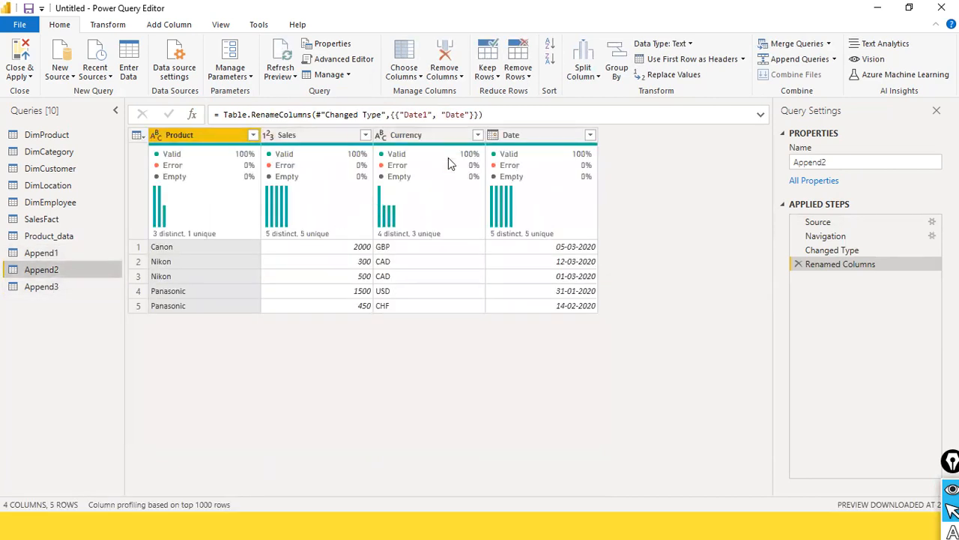
mouse_move(400, 234)
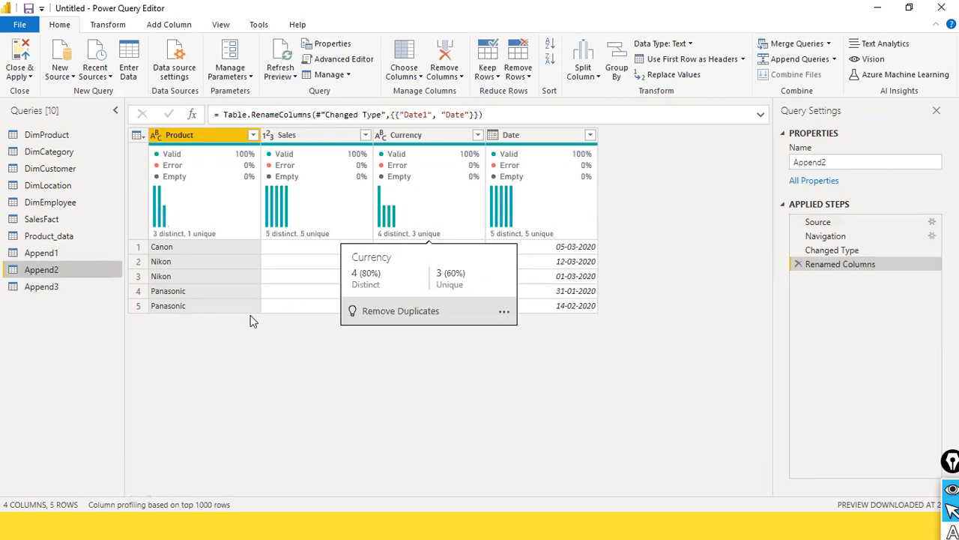
left_click(23, 289)
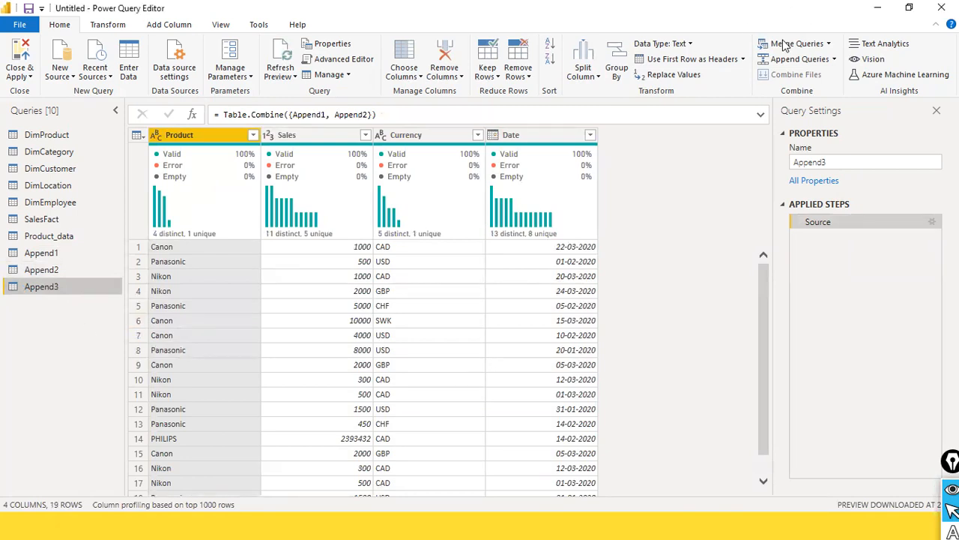
Set up a merge as a new query with DimCustomer as the first table and SalesFact as the second.
left_click(828, 43)
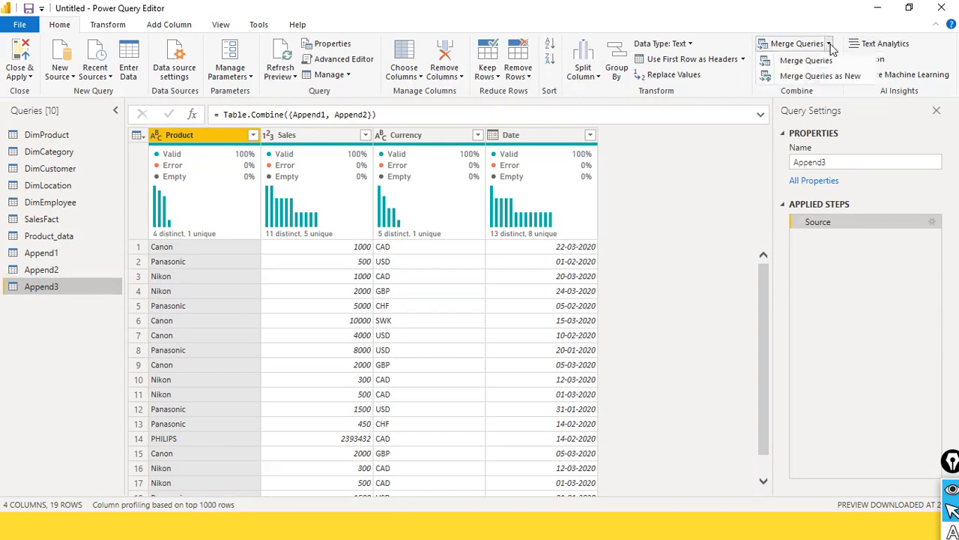
left_click(814, 76)
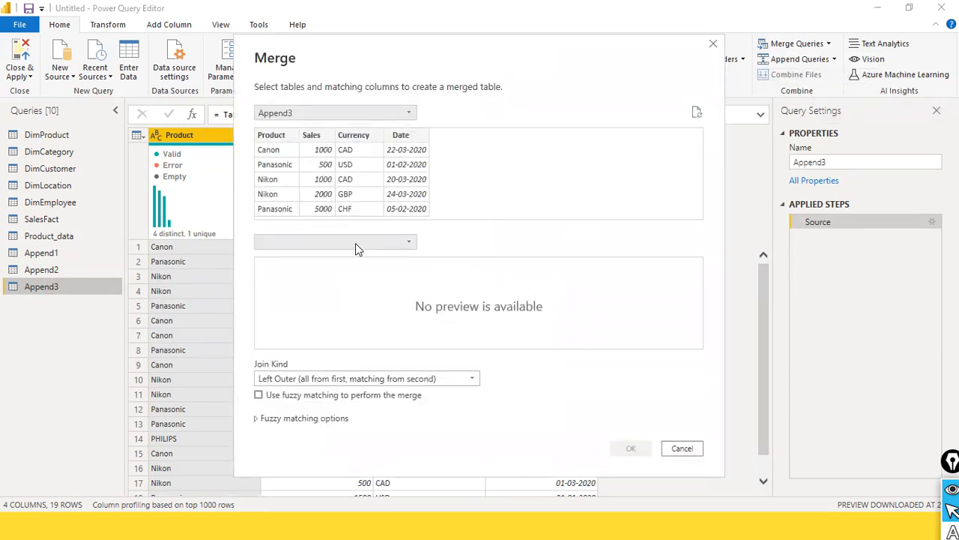
left_click(415, 111)
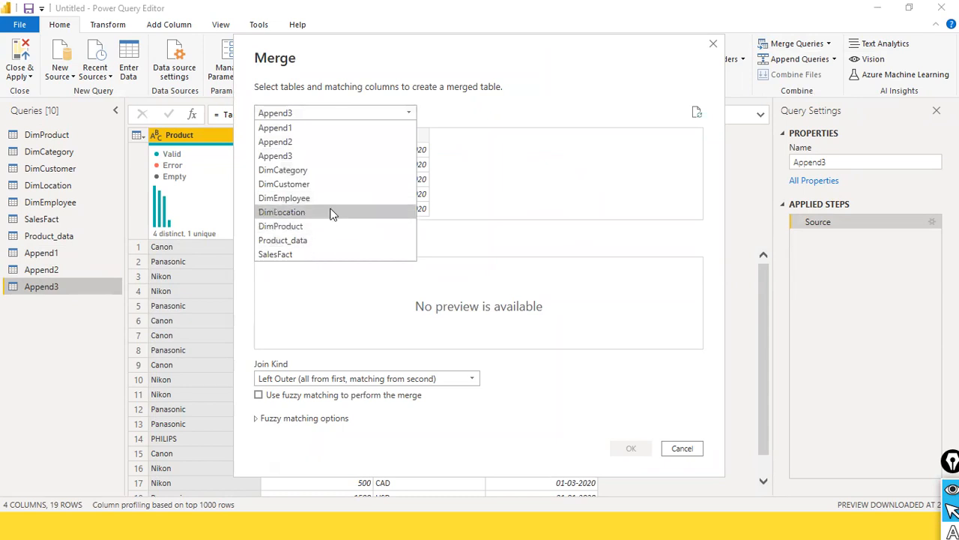
left_click(347, 185)
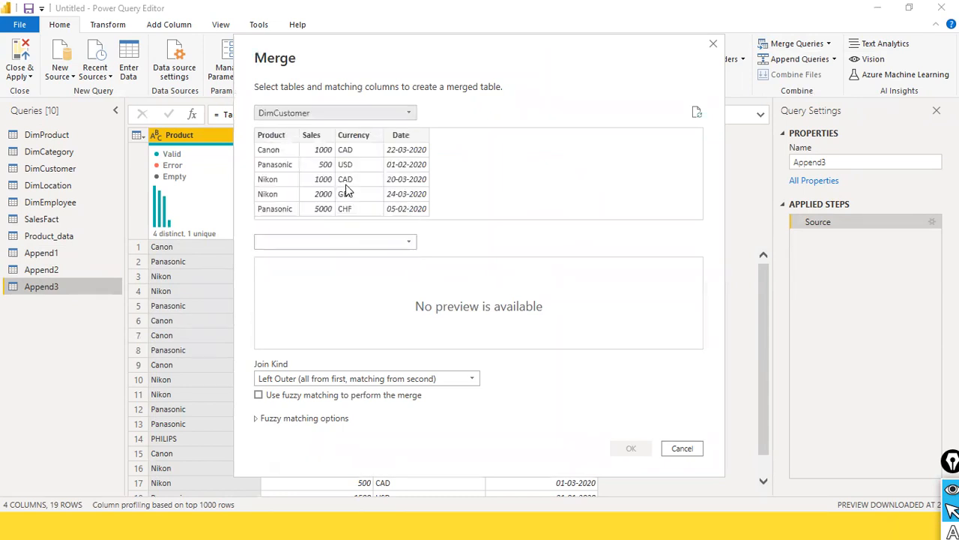
left_click(406, 244)
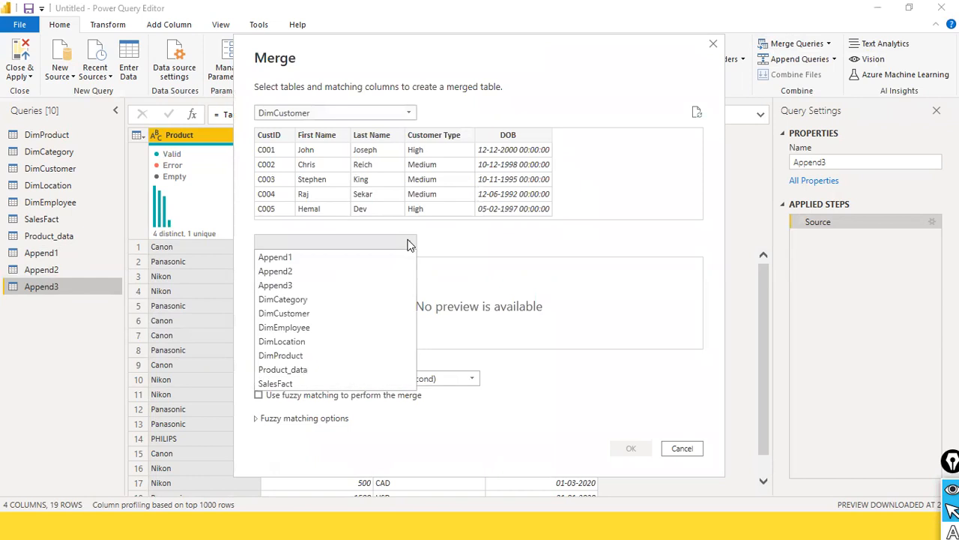
left_click(309, 383)
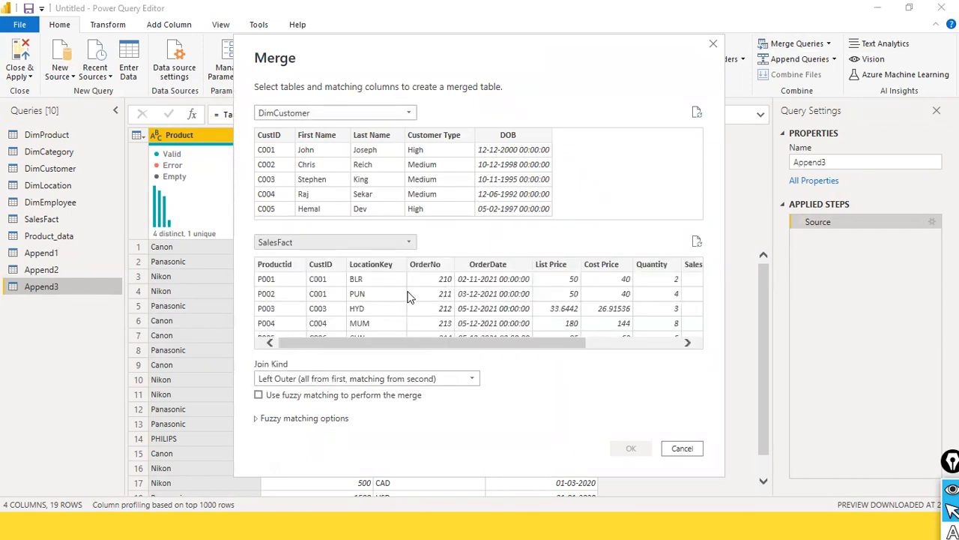
Match the two tables on their CustID columns, and save the privacy setting that ignores Privacy Levels checks for this file.
left_click_drag(346, 69, 272, 74)
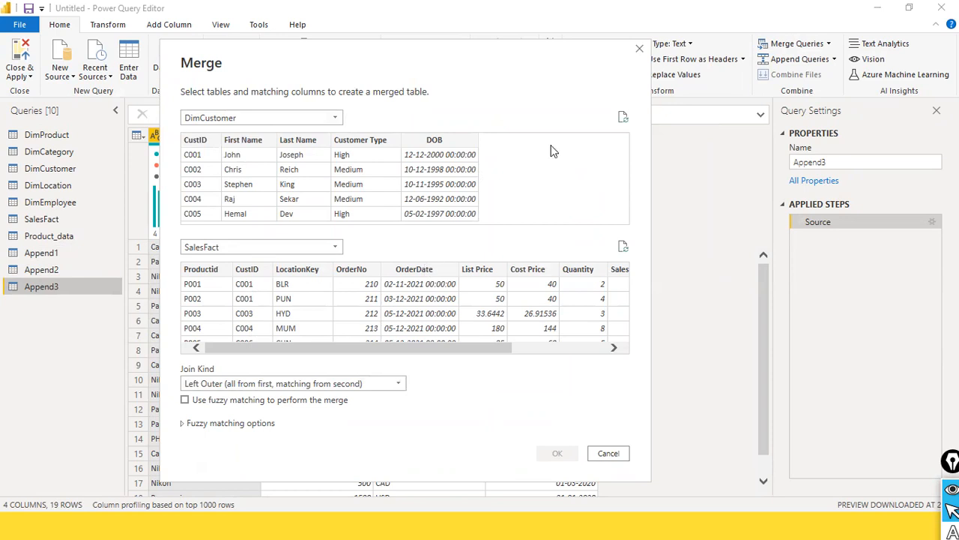
left_click(212, 141)
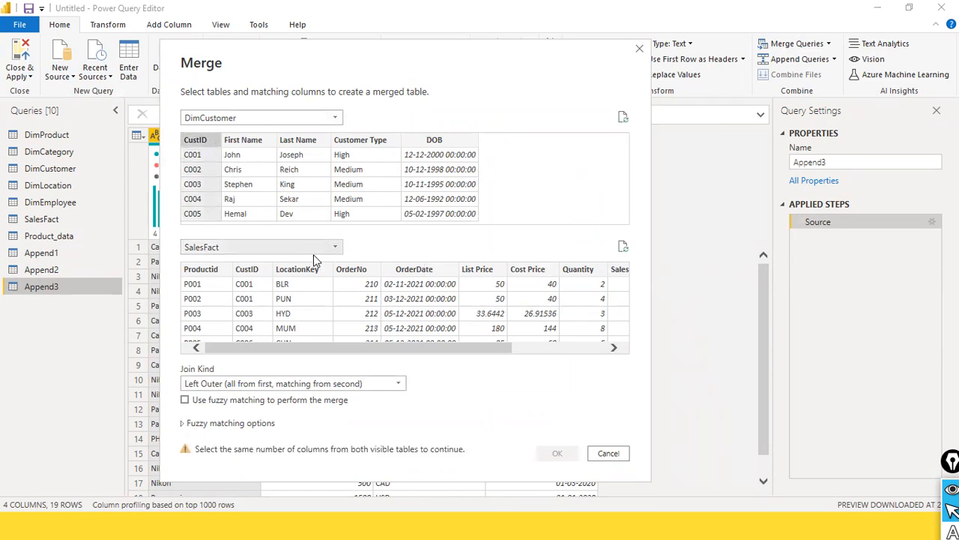
left_click(252, 271)
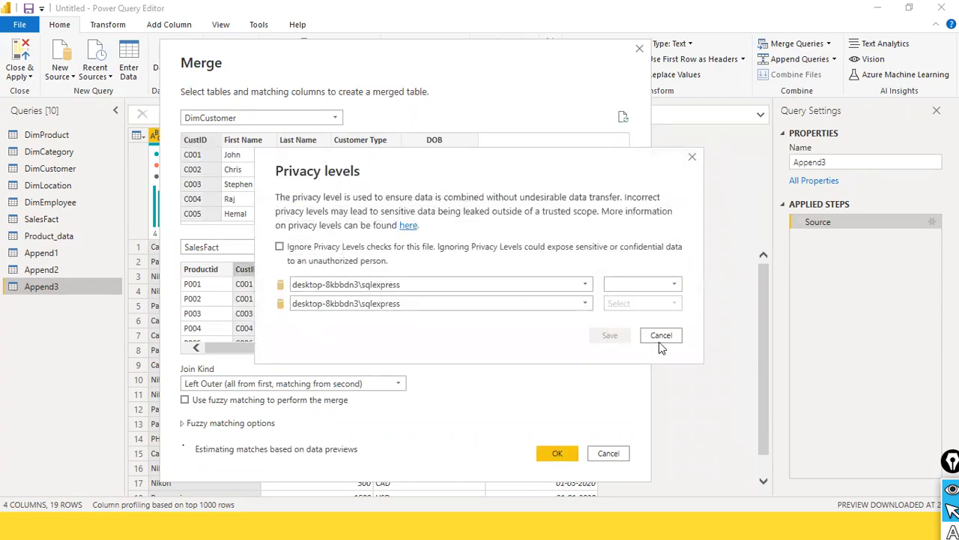
left_click(279, 247)
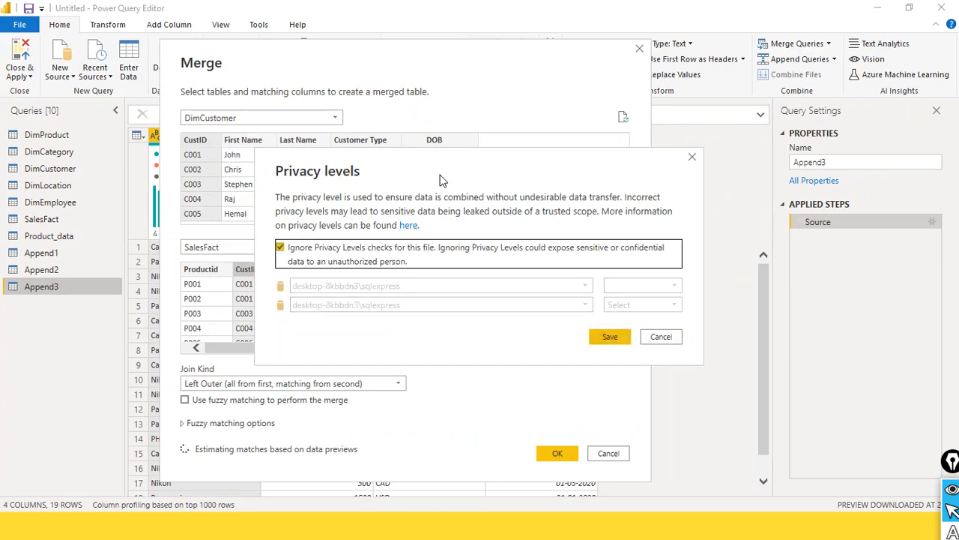
left_click(592, 337)
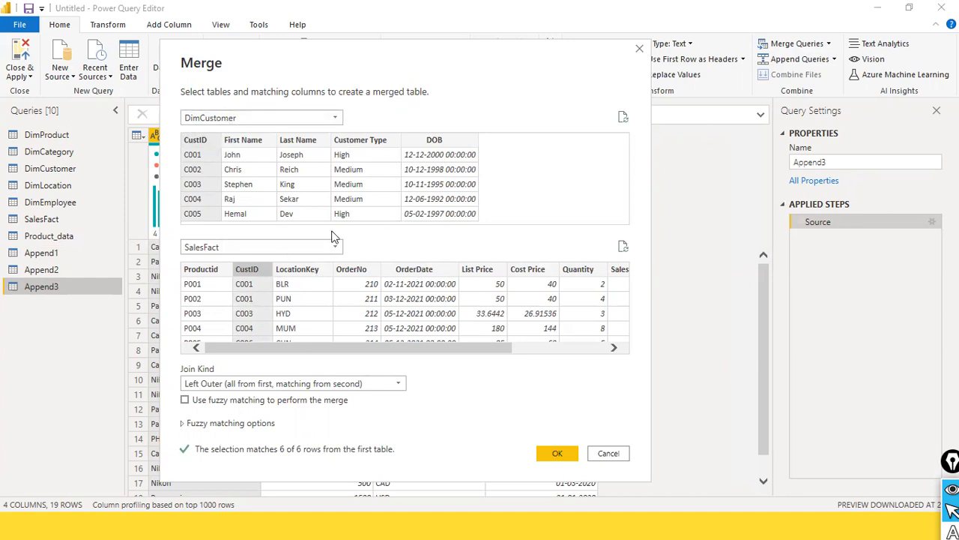
Create the merged query on the CustID columns with the Left Outer join kind.
left_click(196, 141)
left_click(252, 270)
left_click(564, 453)
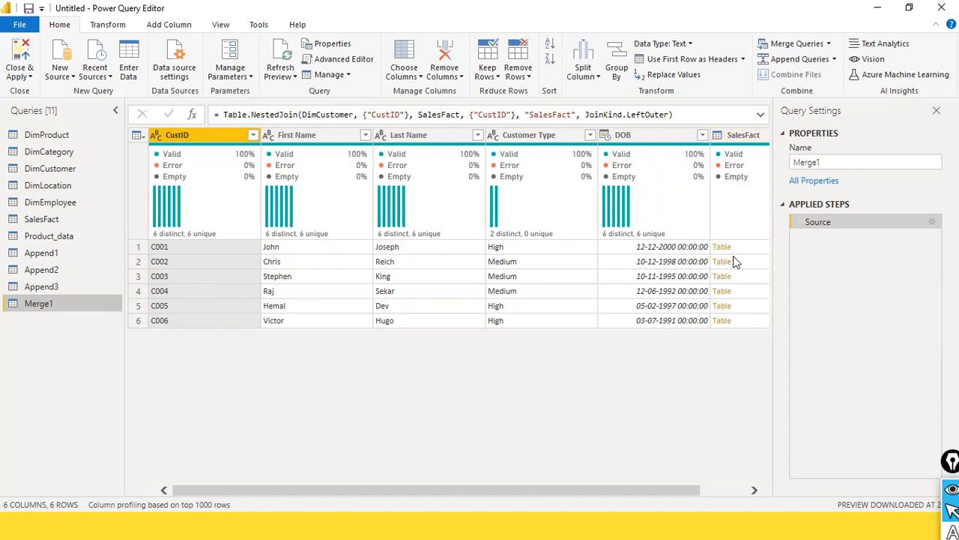
Remove the Customer Type, DOB and CustID columns from the Merge1 query.
left_click(517, 138)
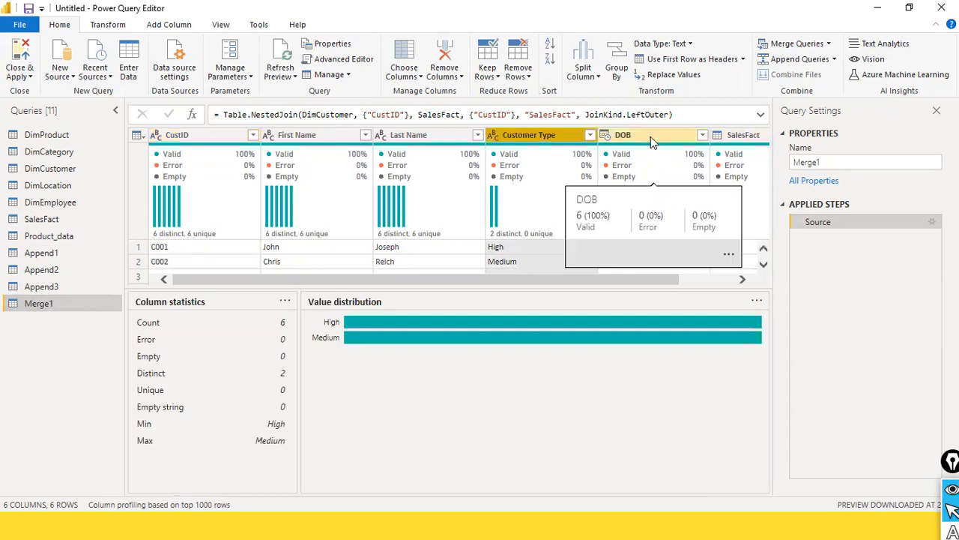
left_click(650, 136, "ctrl")
right_click(650, 136)
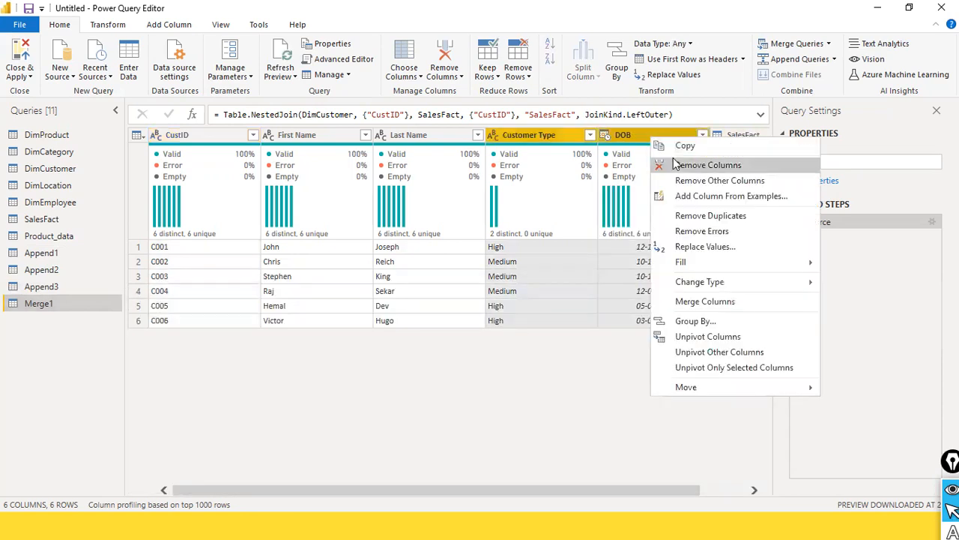
left_click(675, 162)
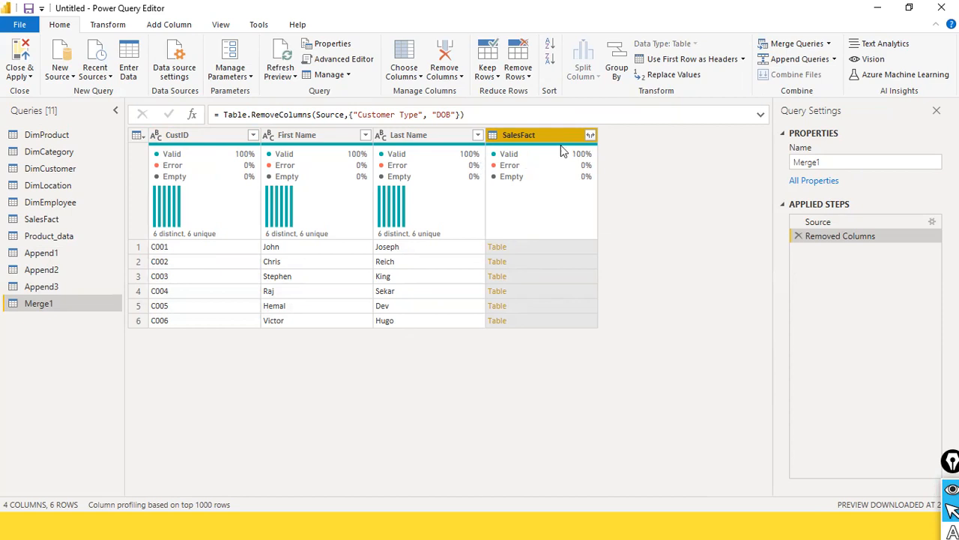
right_click(222, 138)
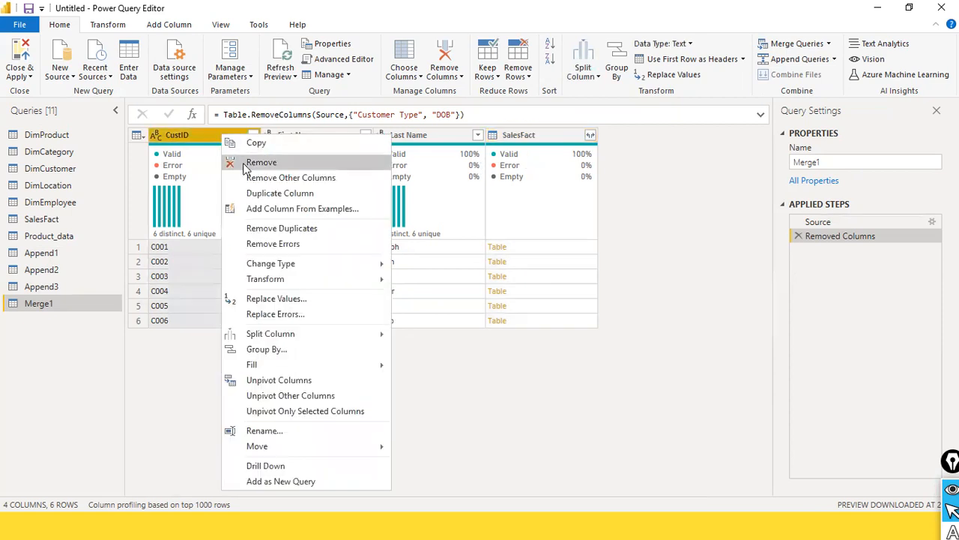
left_click(247, 162)
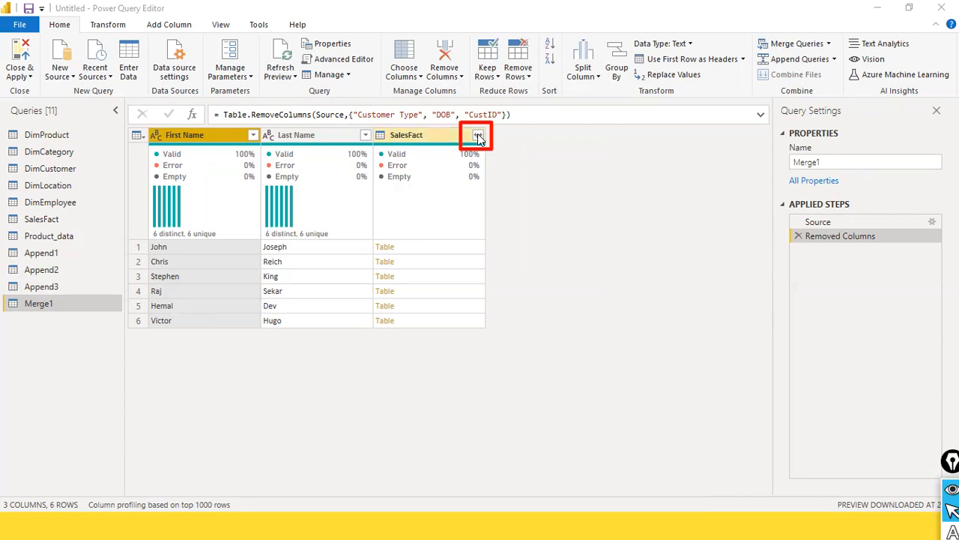
Expand the SalesFact column with all its columns, without using the original column name as prefix.
left_click(479, 136)
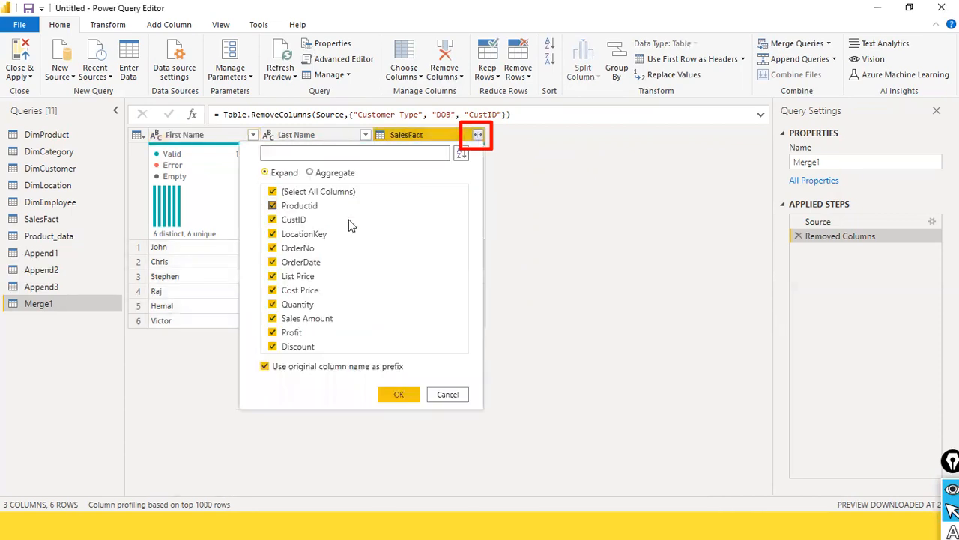
left_click(264, 367)
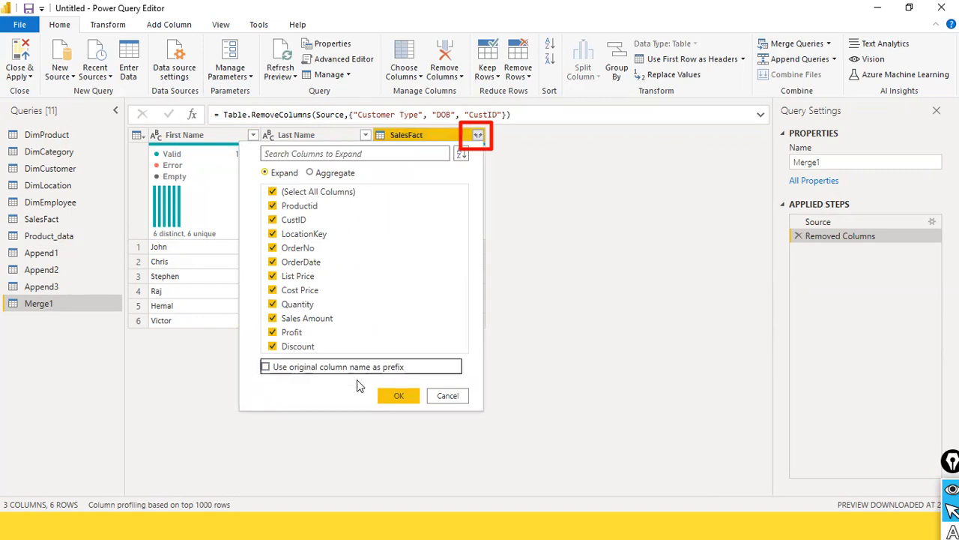
left_click(395, 396)
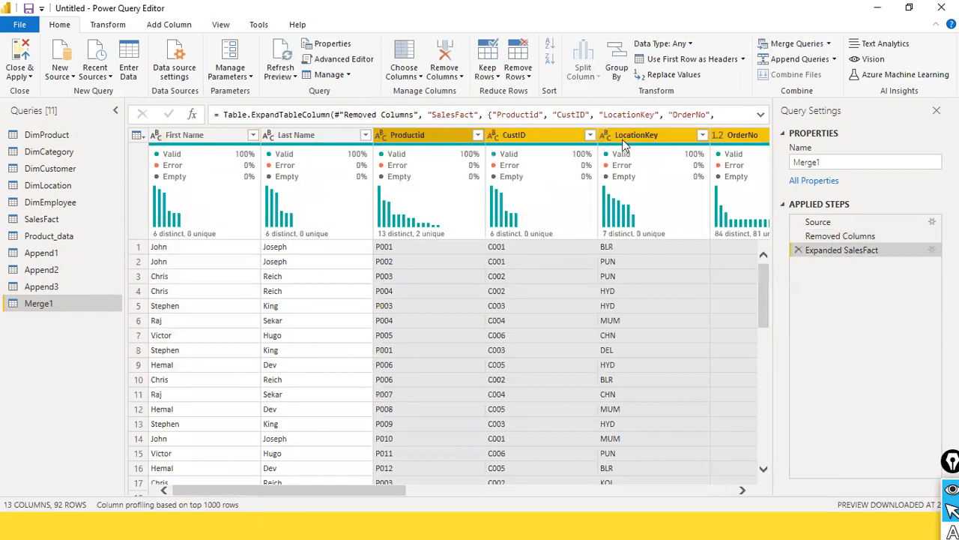
Reorder the Merge1 columns so that Productid and CustID come before First Name and Last Name, directly ahead of LocationKey.
left_click_drag(212, 137, 548, 172)
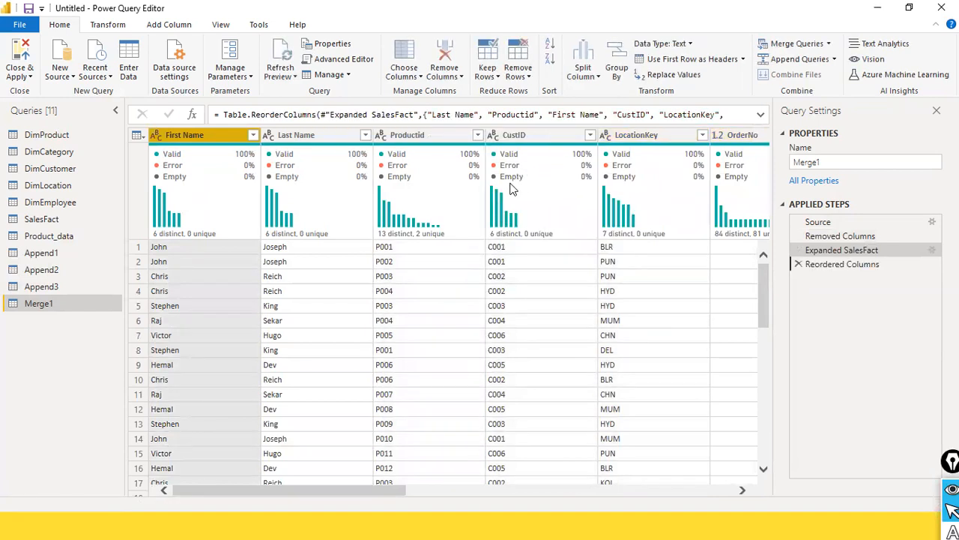
left_click_drag(200, 146, 545, 177)
left_click_drag(547, 136, 330, 161)
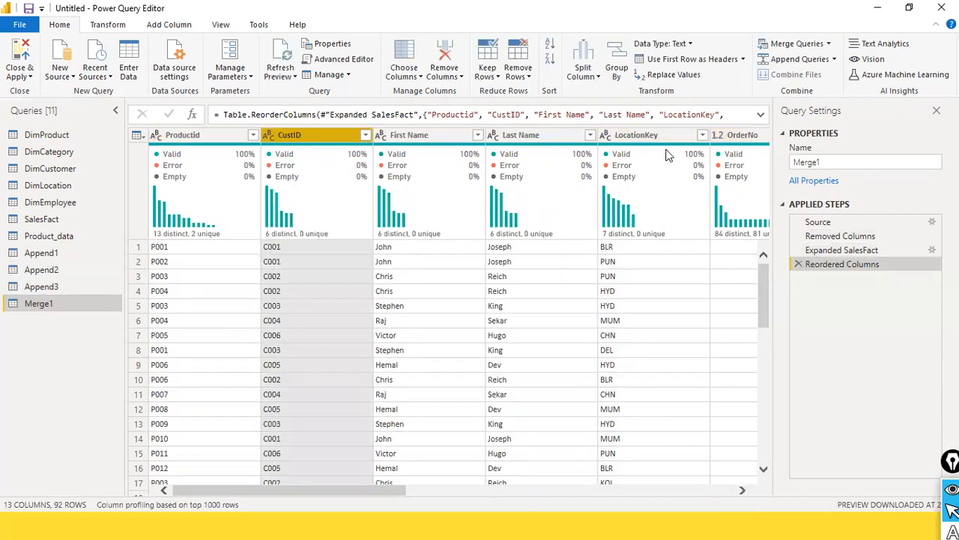
left_click_drag(391, 489, 805, 489)
left_click_drag(300, 468, 144, 444)
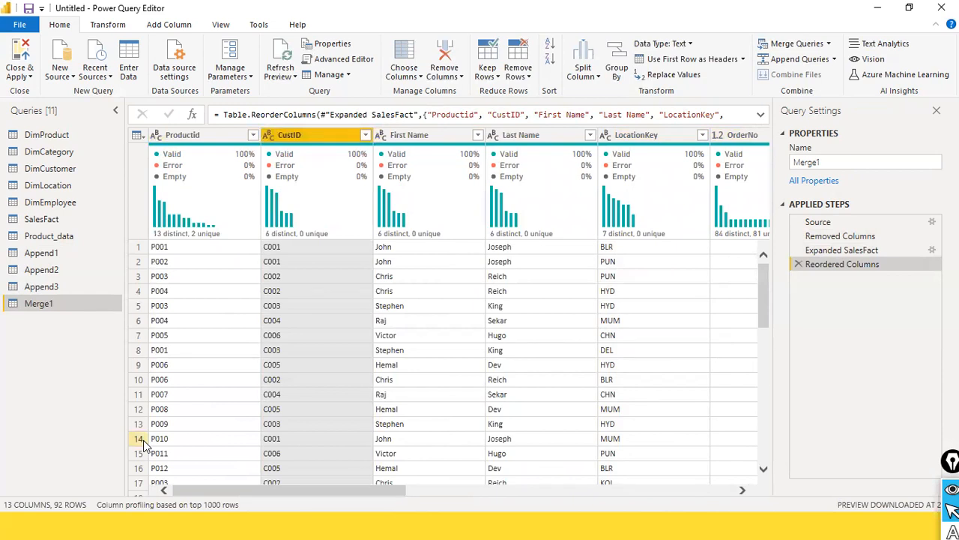
mouse_move(242, 193)
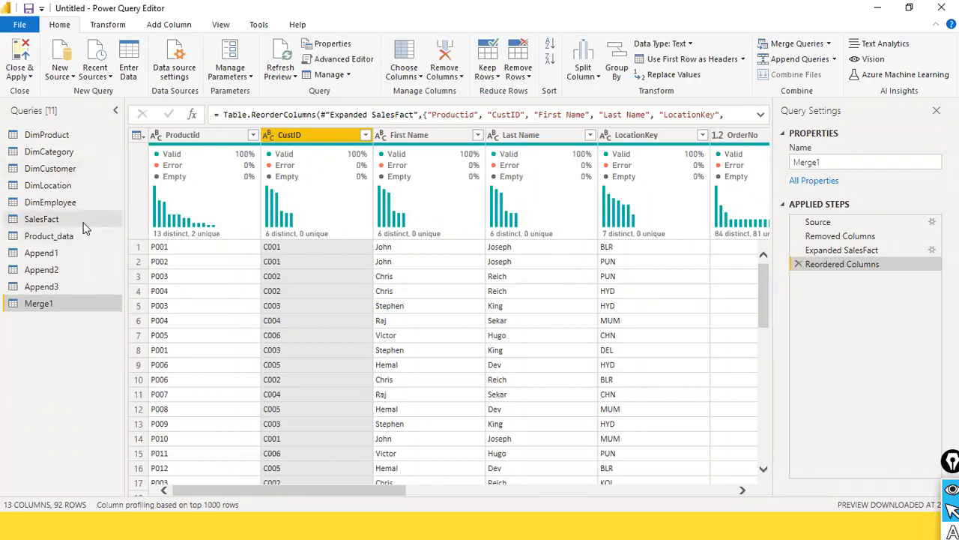
key("ctrl+shift+a")
left_click_drag(90, 221, 60, 219)
left_click_drag(97, 163, 70, 168)
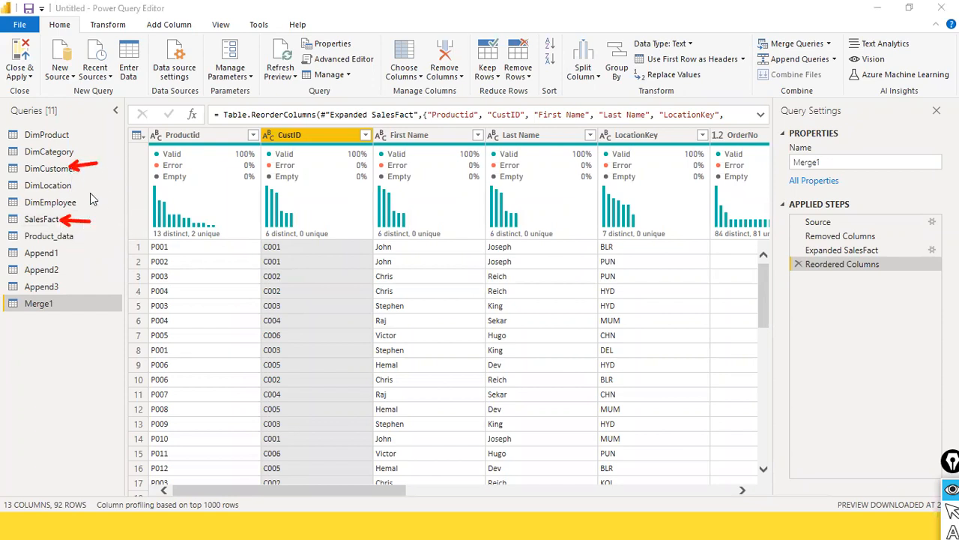